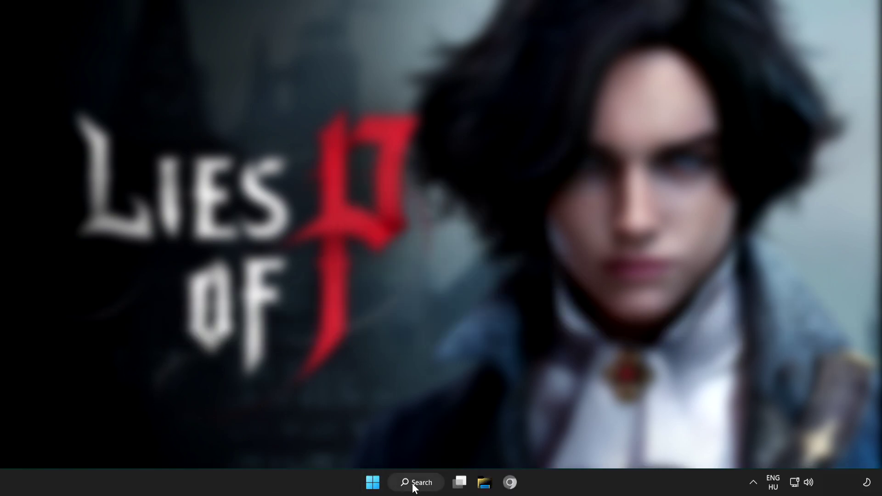
- Search Windows for 'device manager'
{"action": "left_click", "coordinate": [419, 487]}
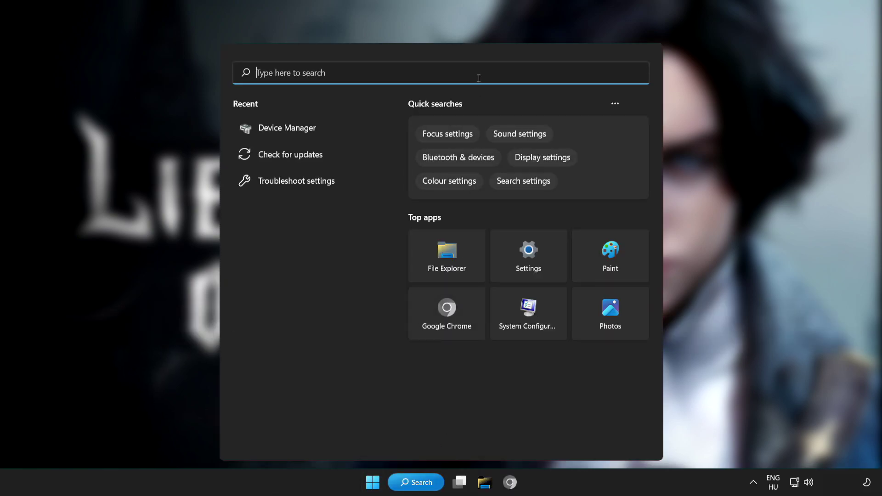
{"action": "type", "text": "dev"}
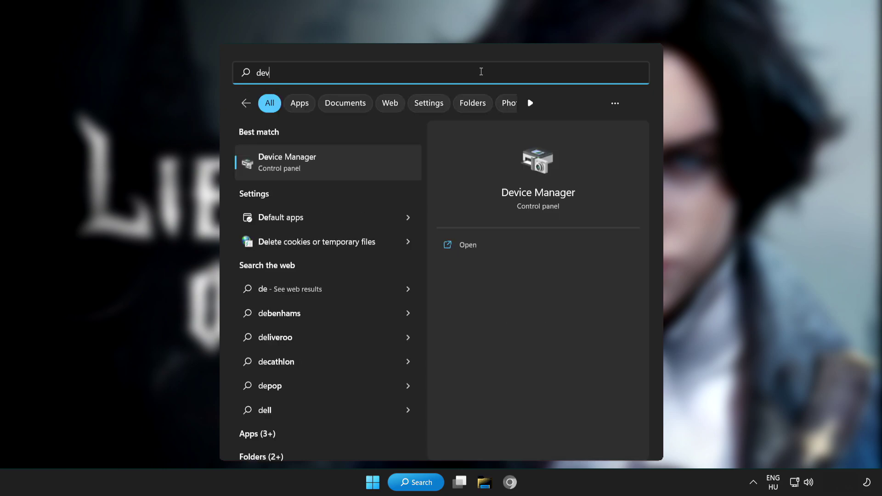
{"action": "type", "text": "ice manager"}
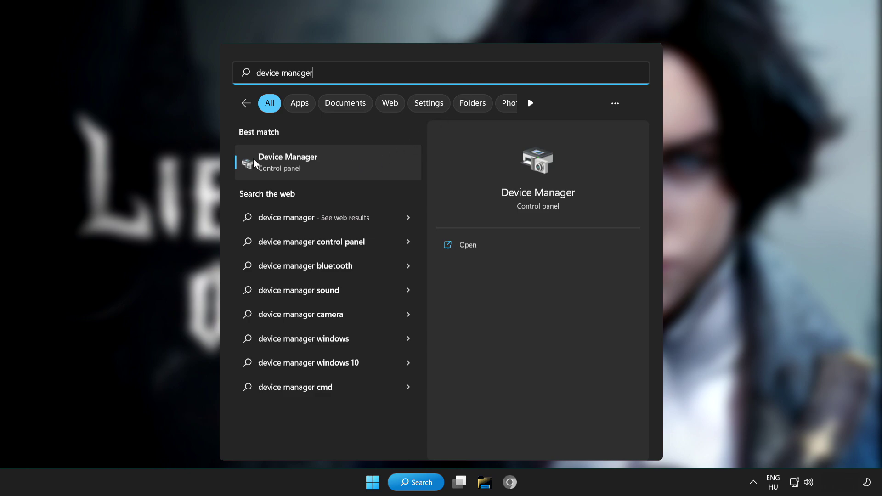
- Open Device Manager maximized and select the VMware SVGA 3D adapter under Display adapters
{"action": "left_click", "coordinate": [365, 161]}
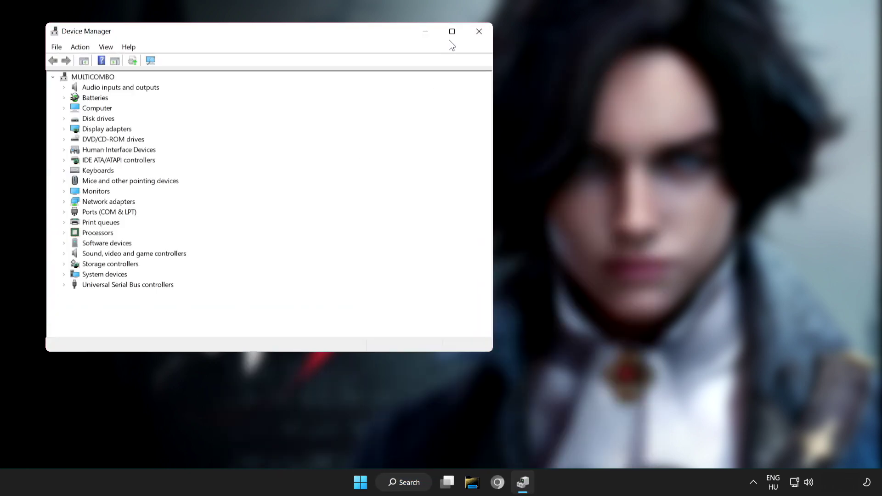
{"action": "left_click", "coordinate": [452, 32]}
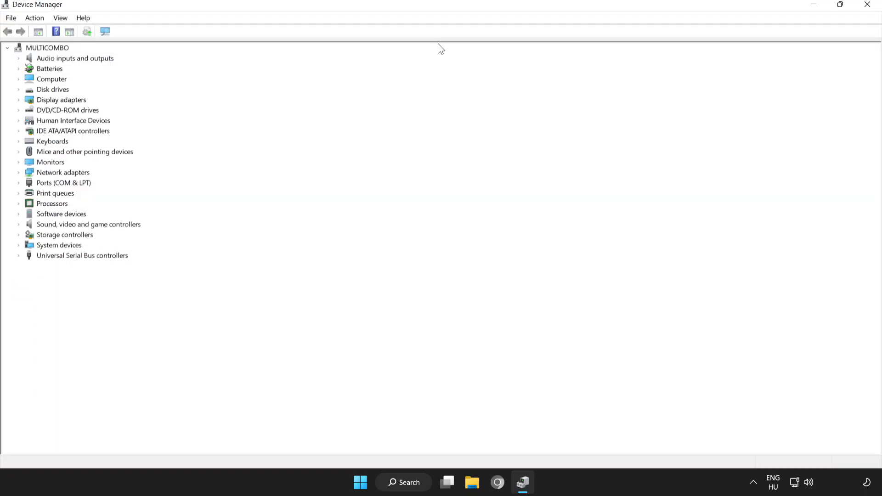
{"action": "left_click", "coordinate": [58, 99]}
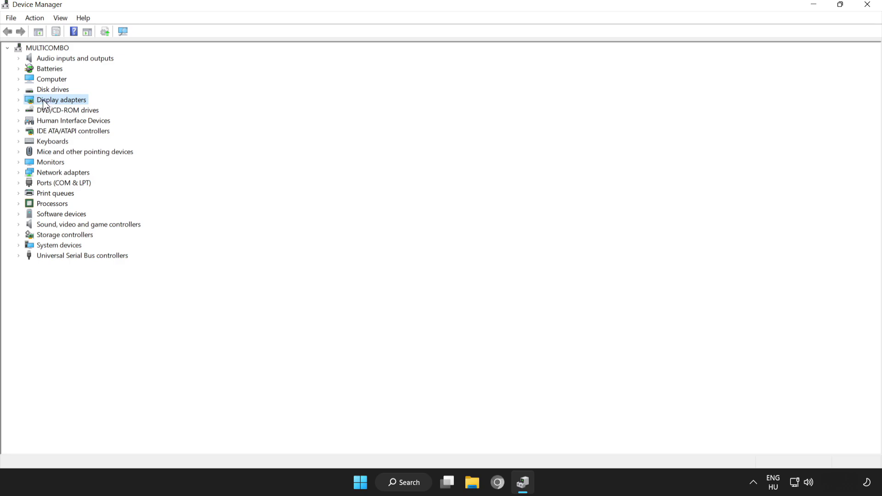
{"action": "left_click", "coordinate": [17, 101]}
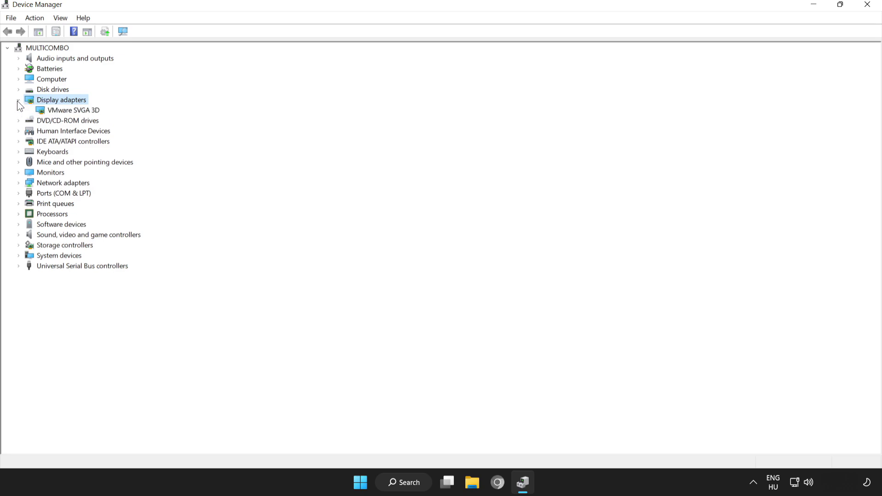
{"action": "left_click", "coordinate": [54, 110]}
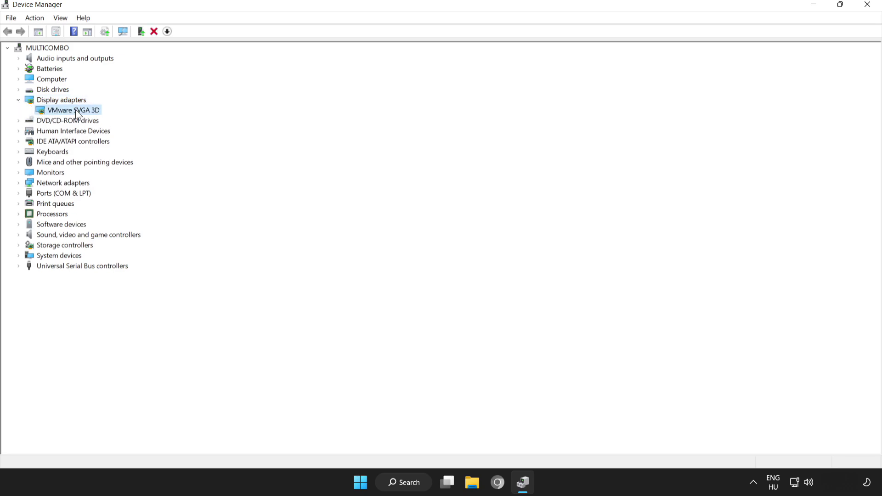
- Search automatically for a VMware SVGA 3D driver update, dismiss the already-current result, and close Device Manager
{"action": "right_click", "coordinate": [66, 110]}
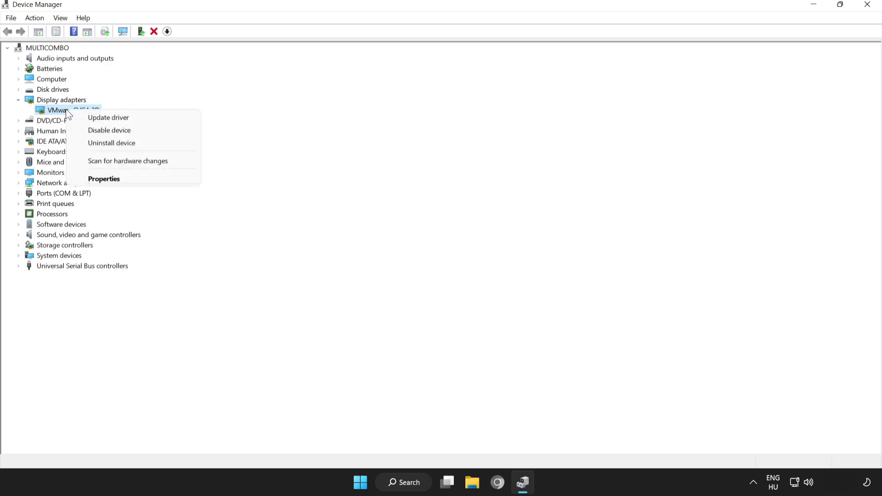
{"action": "left_click", "coordinate": [108, 117]}
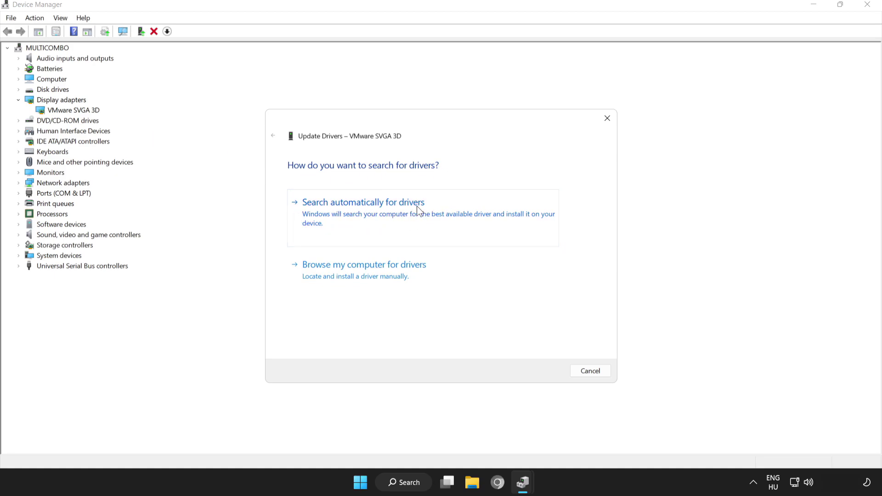
{"action": "left_click", "coordinate": [374, 208]}
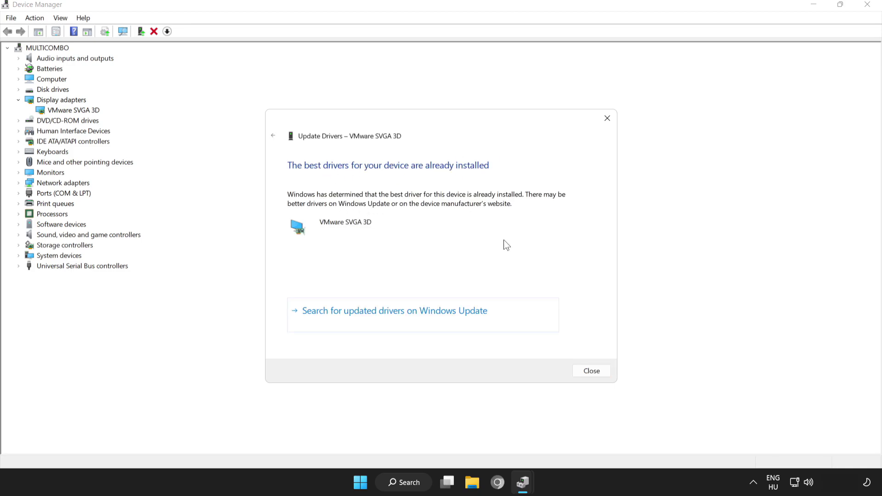
{"action": "left_click", "coordinate": [597, 373]}
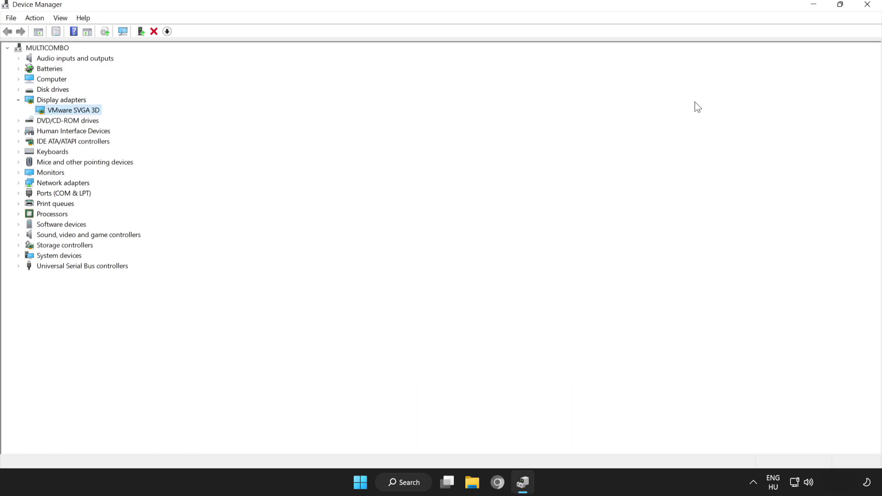
{"action": "left_click", "coordinate": [868, 5]}
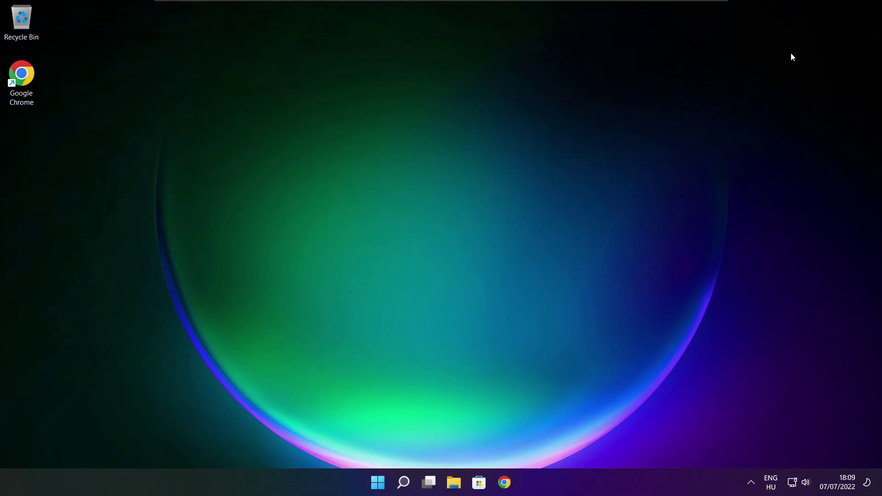
- Search Windows for 'edit power plan'
{"action": "left_click", "coordinate": [404, 483]}
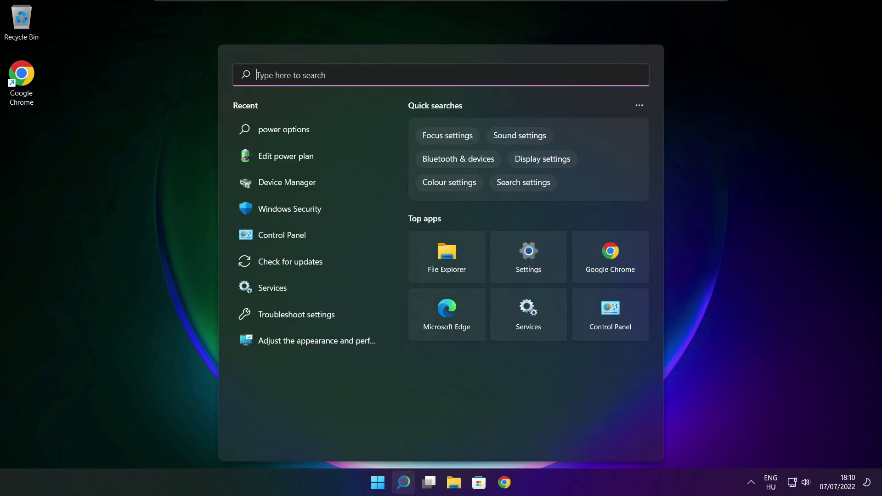
{"action": "type", "text": "ed"}
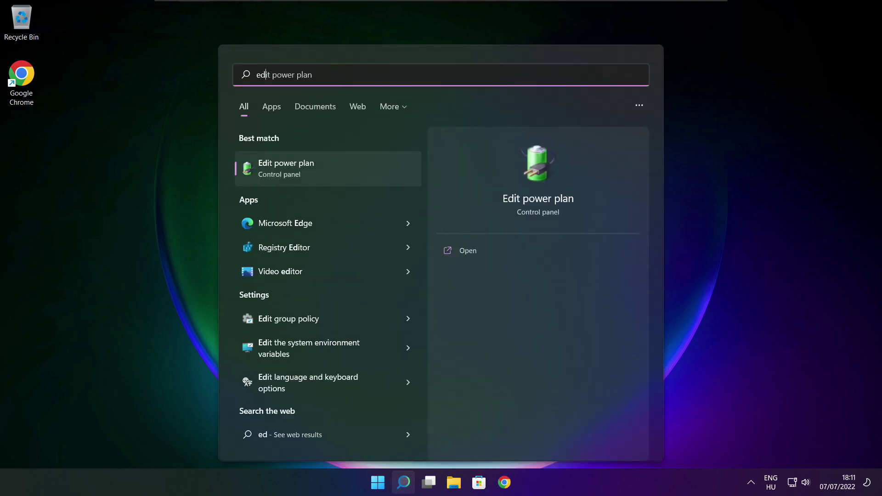
{"action": "type", "text": "it power plan"}
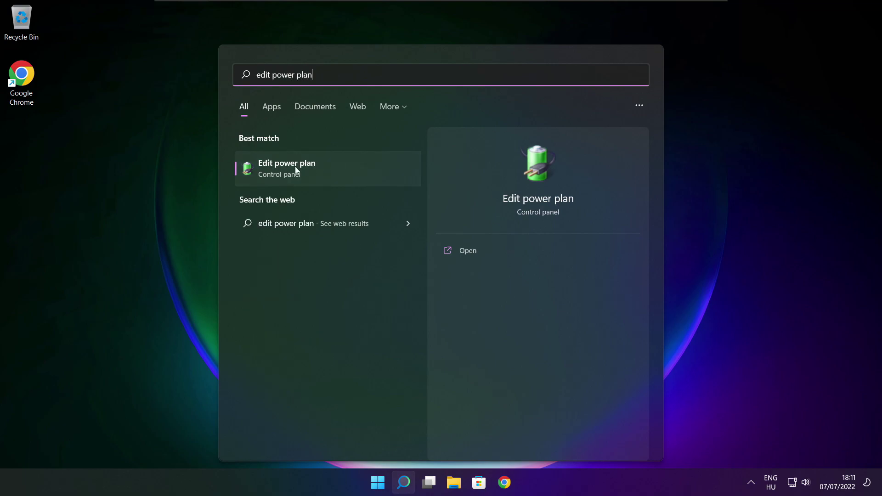
- Switch the active power plan from Balanced to High performance, then close Power Options
{"action": "left_click", "coordinate": [347, 172]}
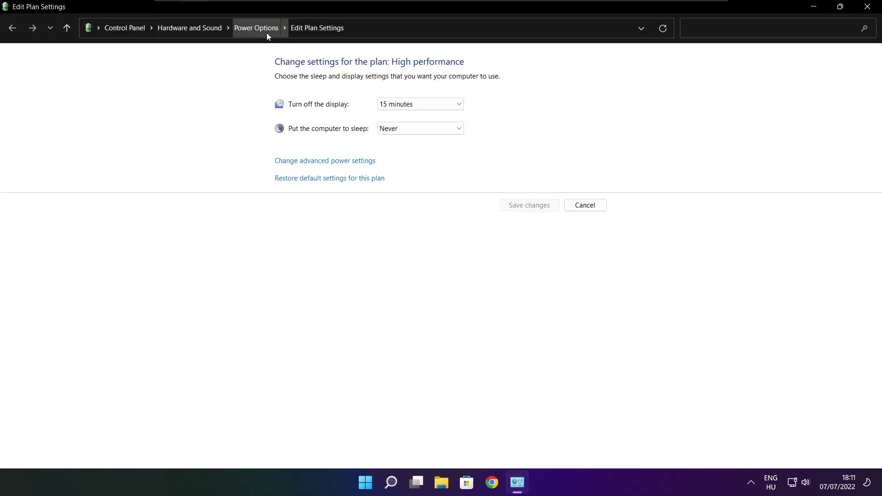
{"action": "left_click", "coordinate": [262, 33]}
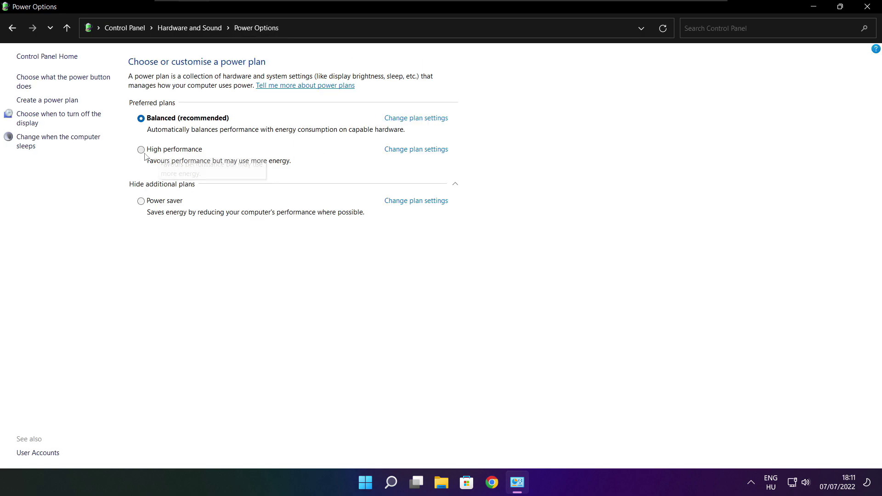
{"action": "left_click", "coordinate": [184, 151]}
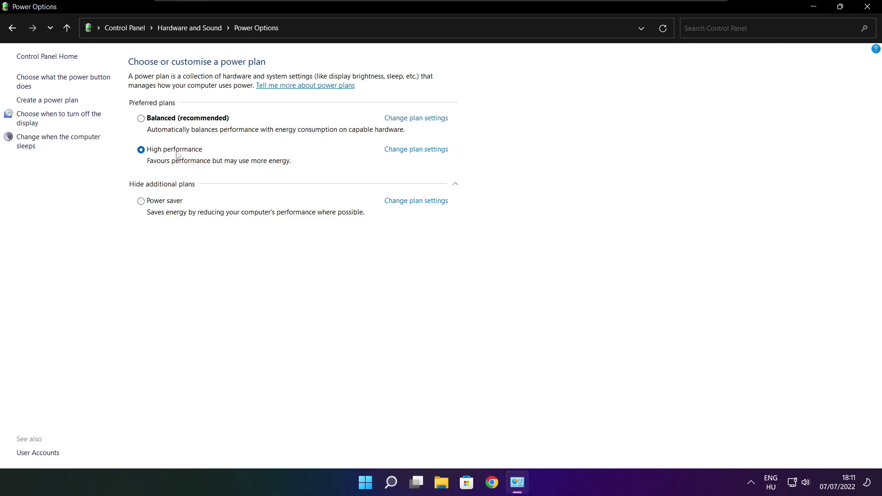
{"action": "left_click", "coordinate": [870, 7]}
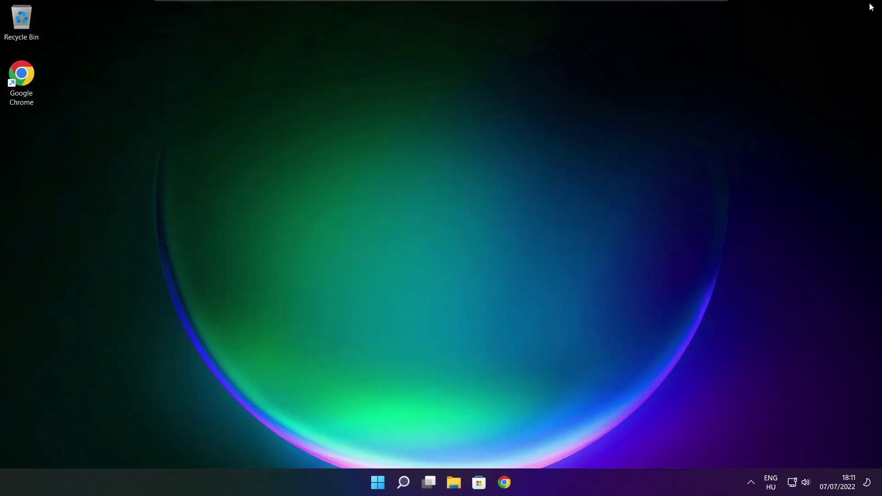
- Search for 'game mode' and open the Game Mode settings page
{"action": "left_click", "coordinate": [405, 483]}
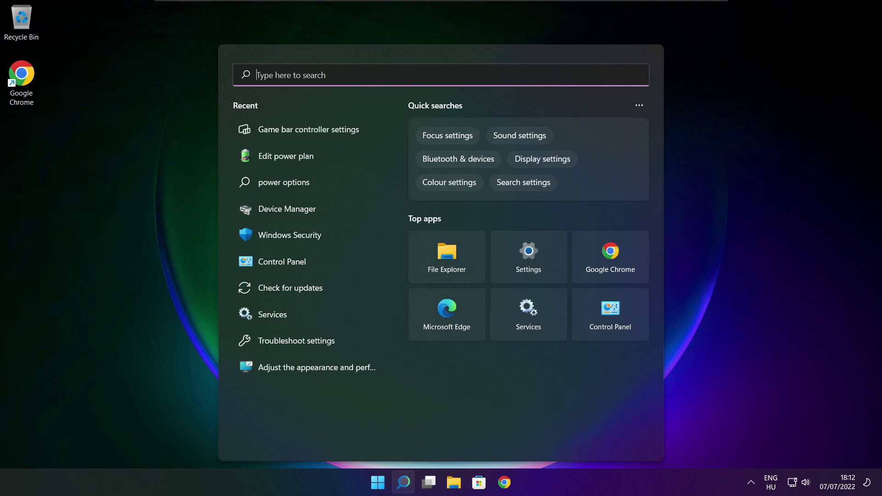
{"action": "type", "text": "game m"}
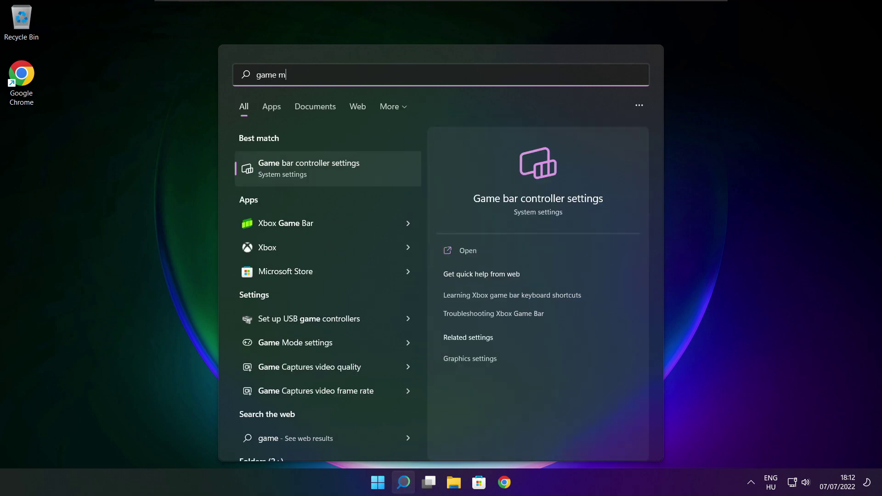
{"action": "type", "text": "ode settings"}
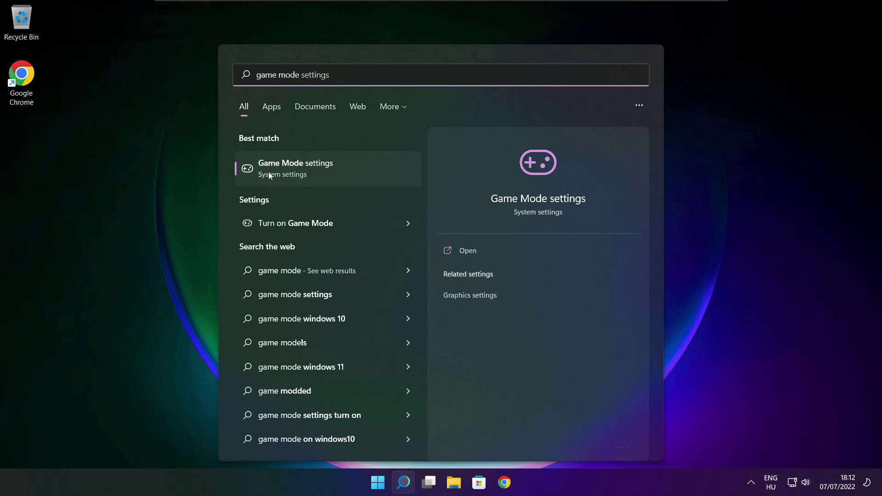
{"action": "left_click", "coordinate": [349, 168]}
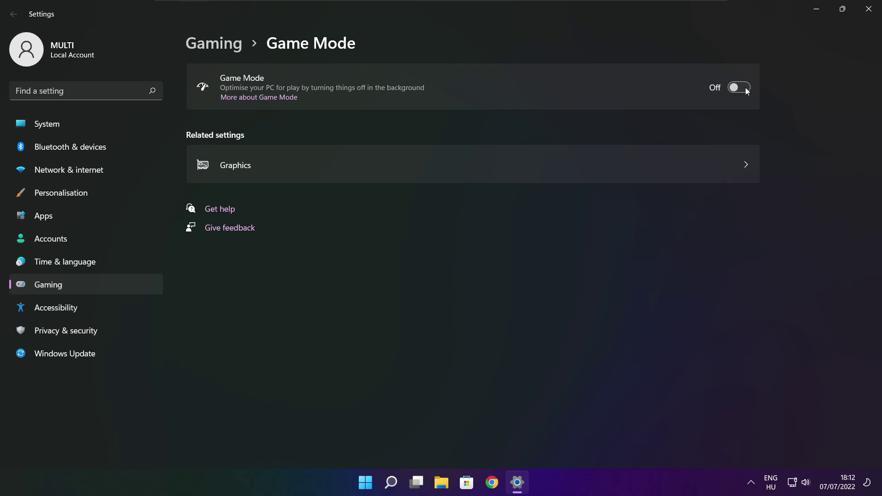
- Turn off opening Xbox Game Bar with a controller button, and close Settings
{"action": "left_click", "coordinate": [218, 46]}
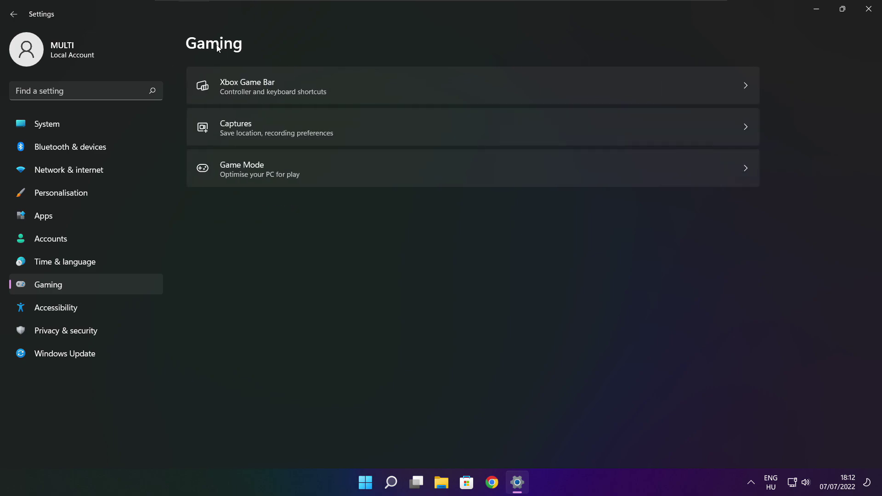
{"action": "left_click", "coordinate": [360, 95]}
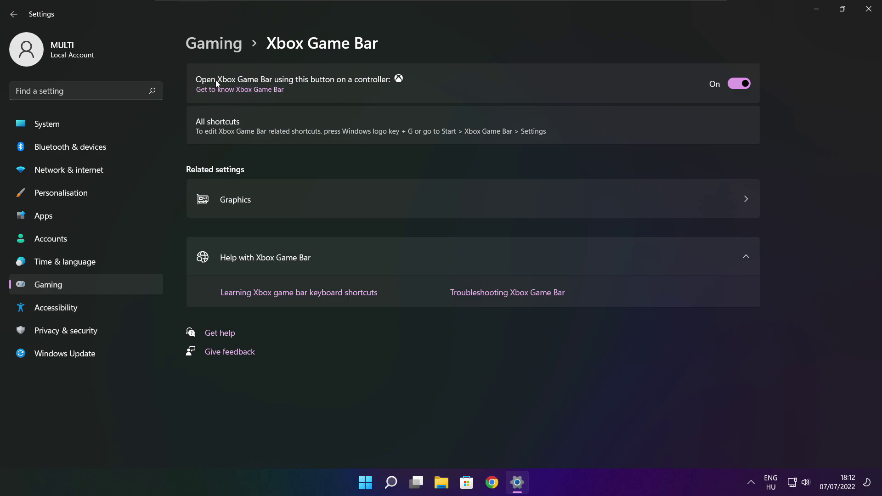
{"action": "left_click", "coordinate": [734, 87]}
{"action": "left_click", "coordinate": [869, 15]}
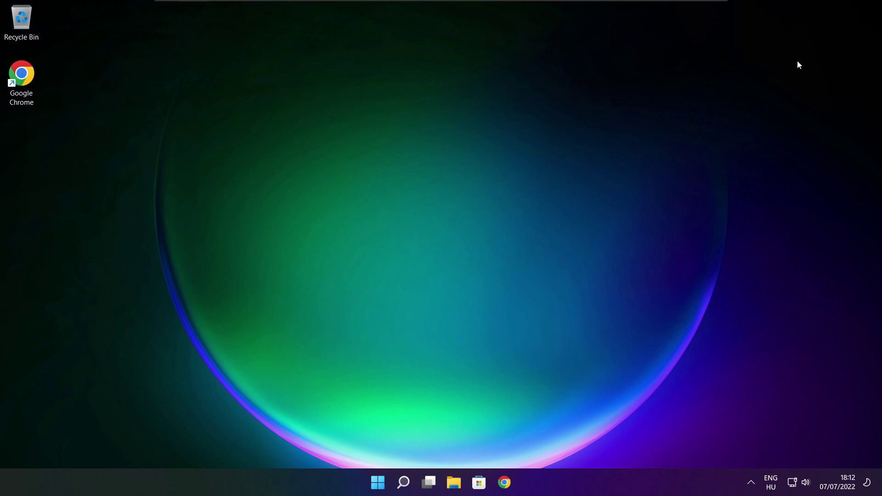
{"action": "right_click", "coordinate": [380, 484]}
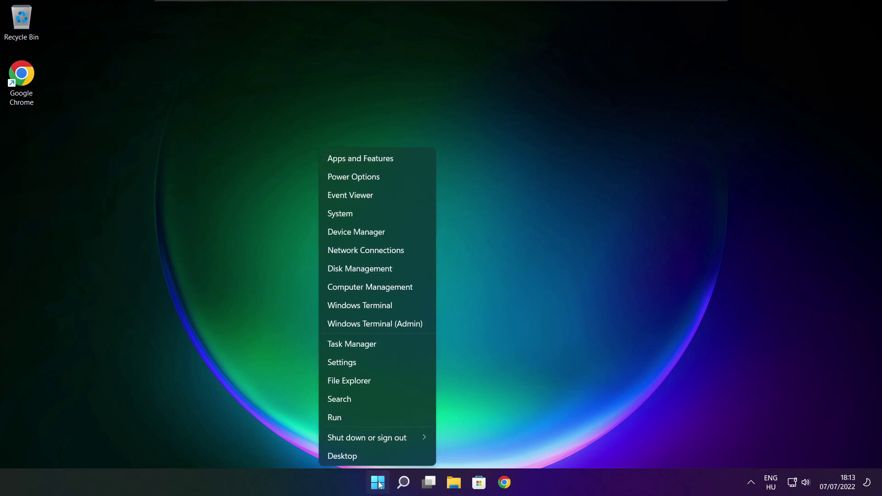
- Disable Cortana, Microsoft Edge, Microsoft Teams and Terminal as startup apps in Task Manager, then close it
{"action": "left_click", "coordinate": [380, 345]}
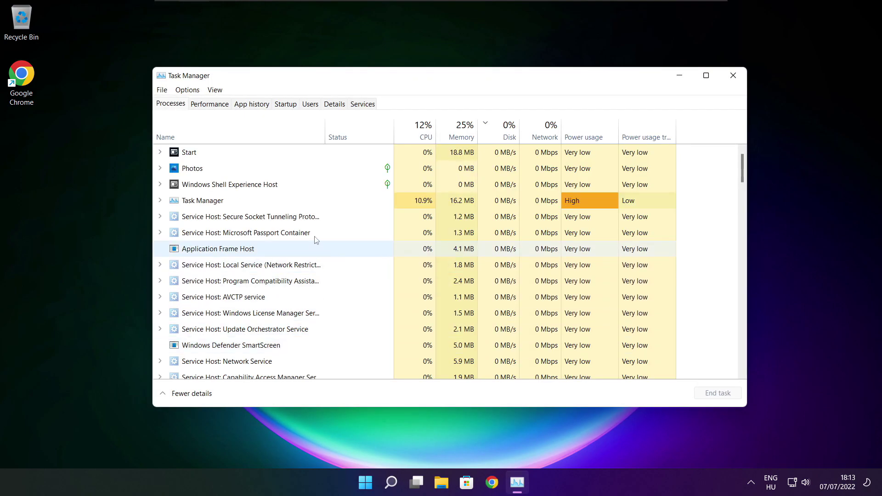
{"action": "left_click", "coordinate": [288, 107]}
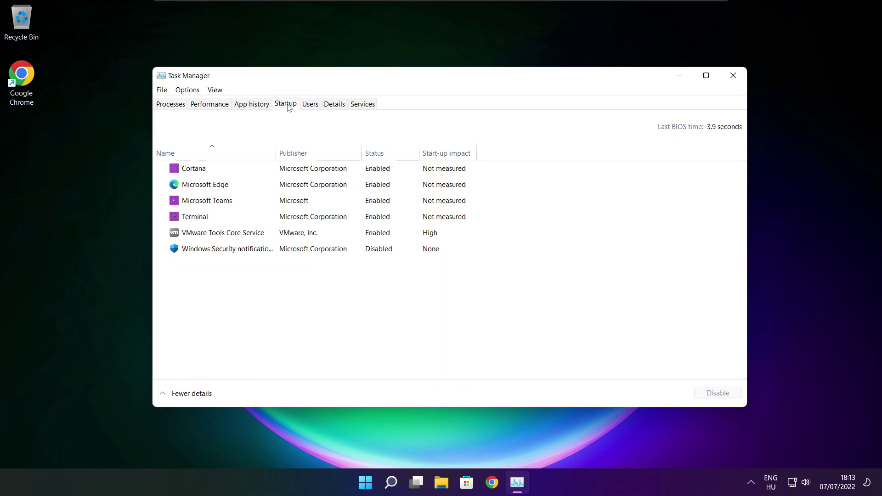
{"action": "left_click", "coordinate": [301, 172]}
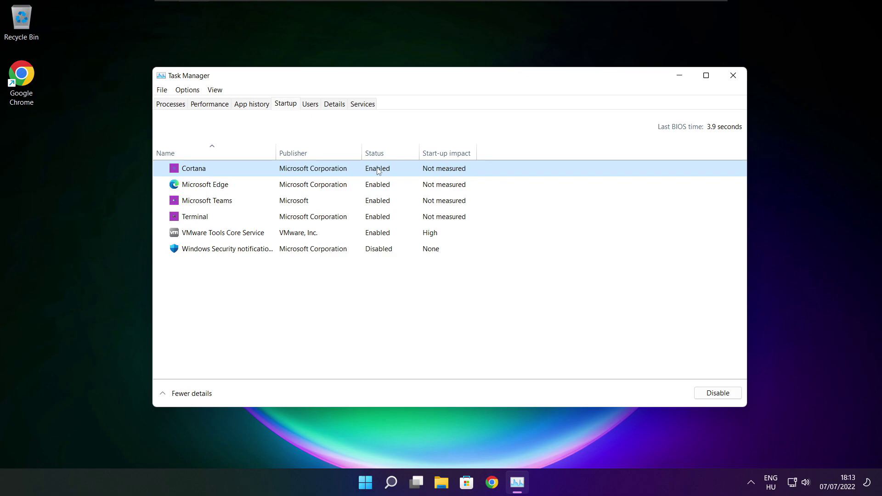
{"action": "left_click", "coordinate": [718, 398]}
{"action": "left_click", "coordinate": [282, 189]}
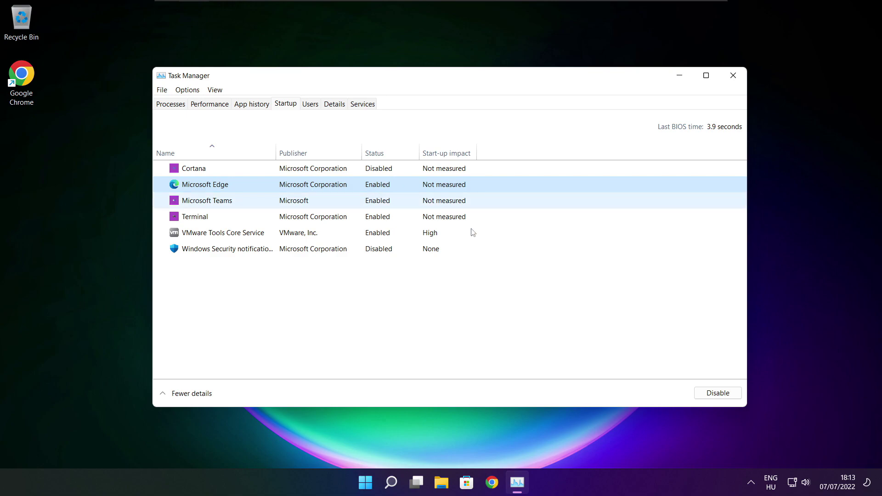
{"action": "left_click", "coordinate": [716, 394]}
{"action": "left_click", "coordinate": [390, 202]}
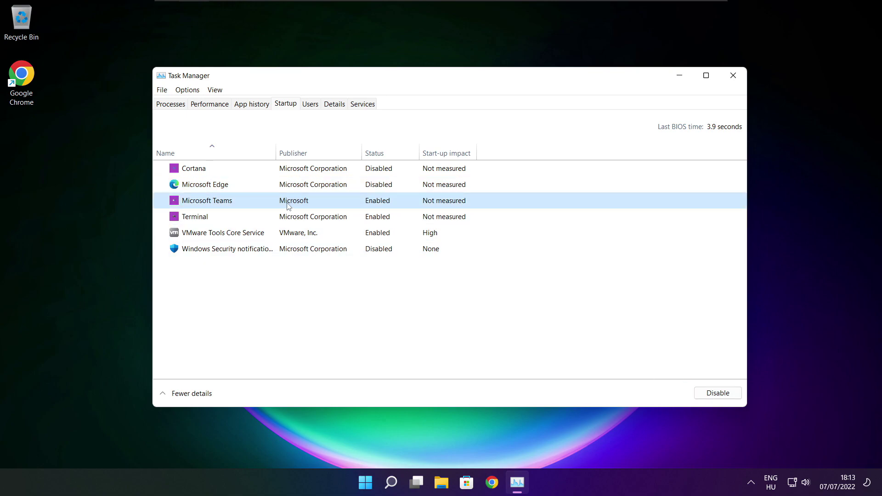
{"action": "left_click", "coordinate": [730, 393]}
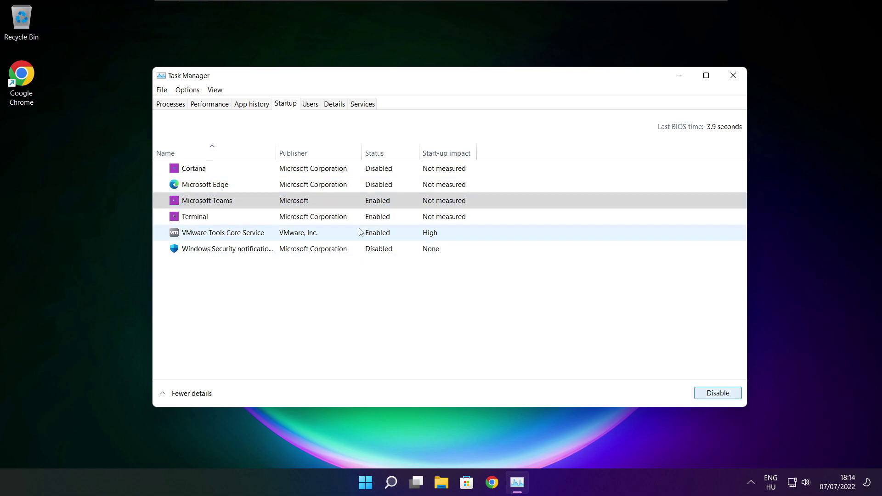
{"action": "left_click", "coordinate": [335, 221]}
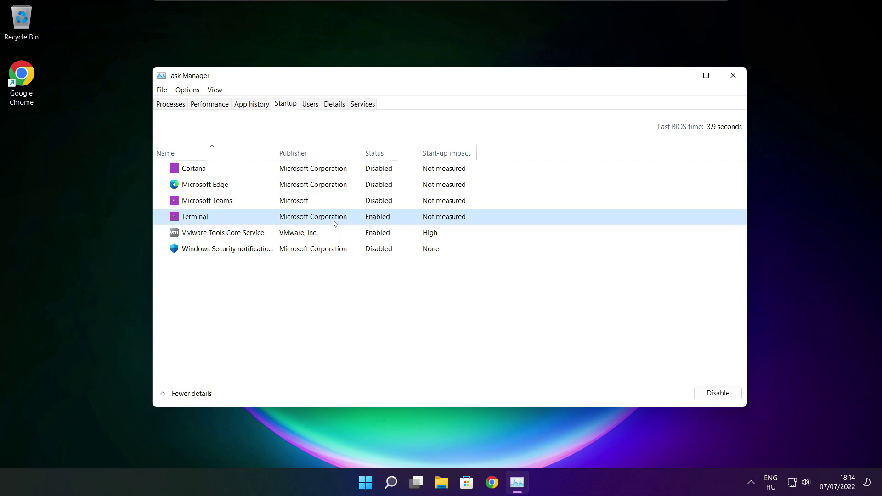
{"action": "left_click", "coordinate": [731, 395]}
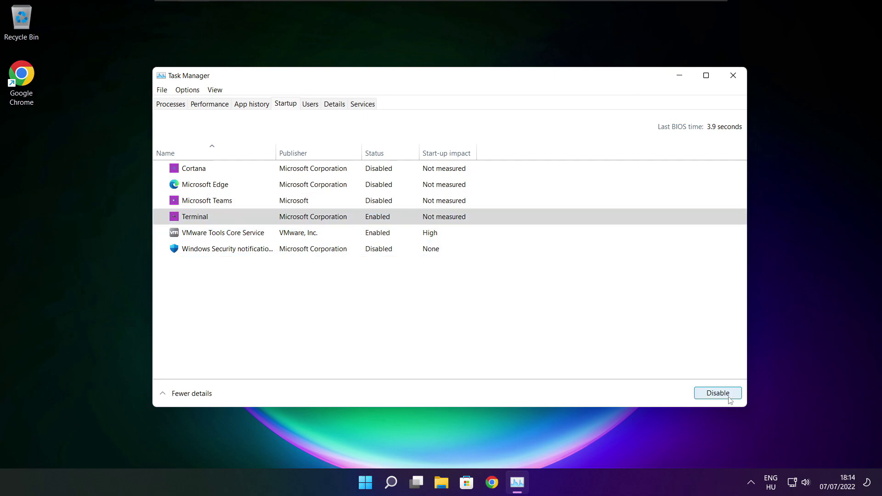
{"action": "left_click", "coordinate": [400, 218]}
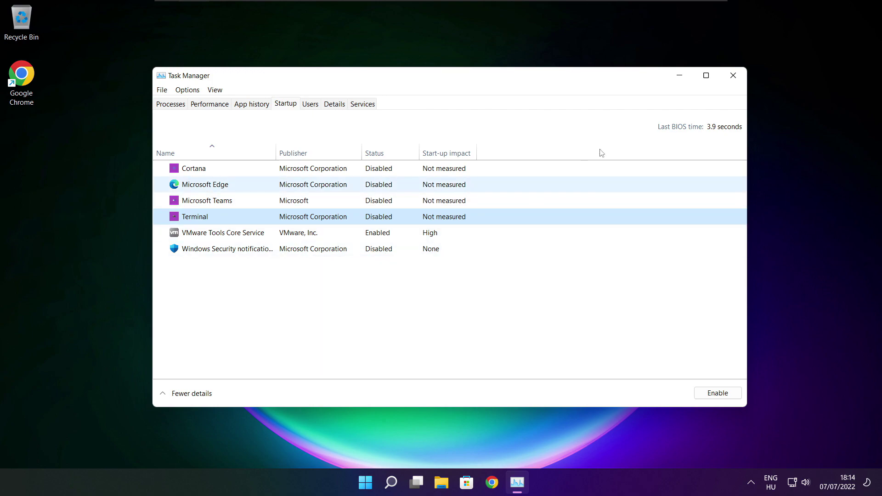
{"action": "left_click", "coordinate": [732, 78]}
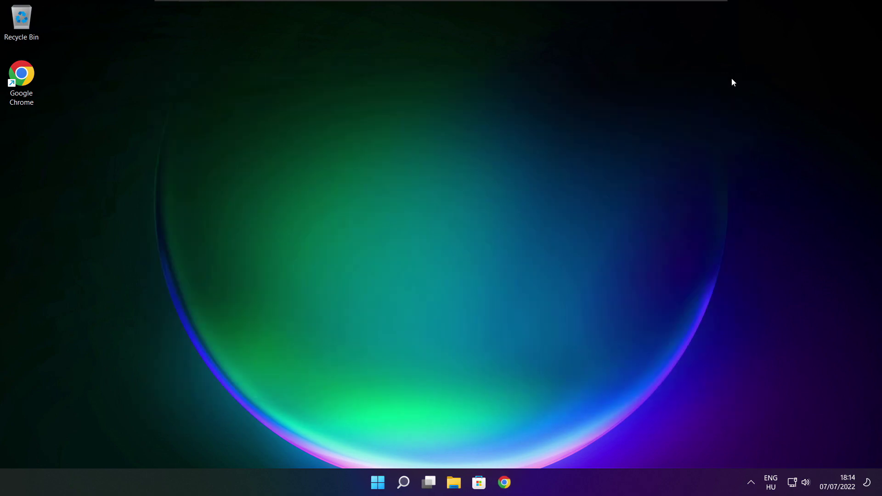
- Open Optimise Drives via an 'optimise' search, analyse drive C: (9% fragmented), and start optimising it
{"action": "left_click", "coordinate": [403, 484]}
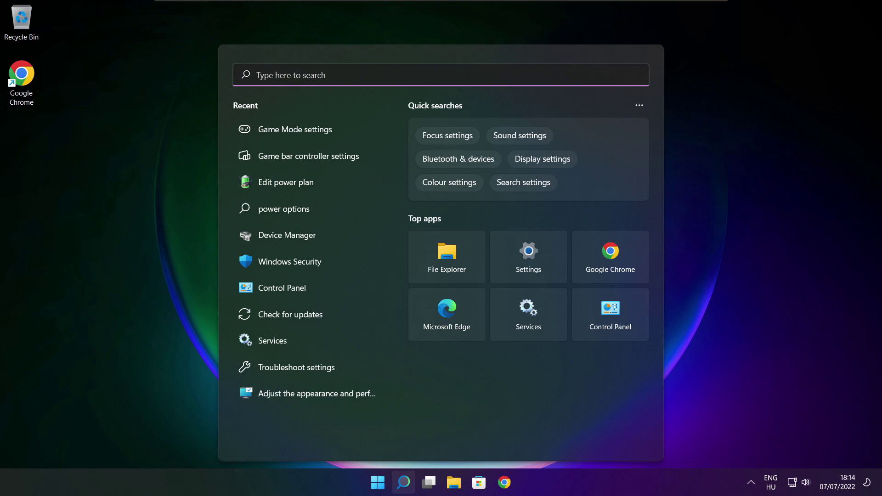
{"action": "type", "text": "opti"}
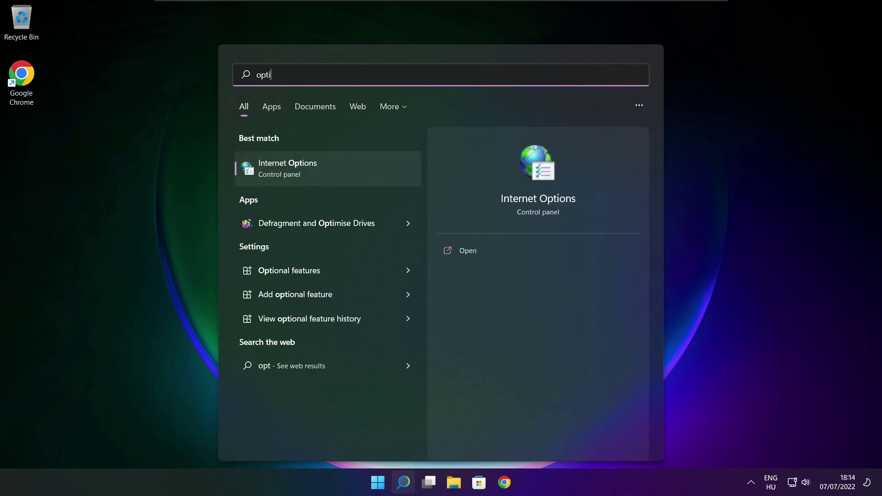
{"action": "type", "text": "mise"}
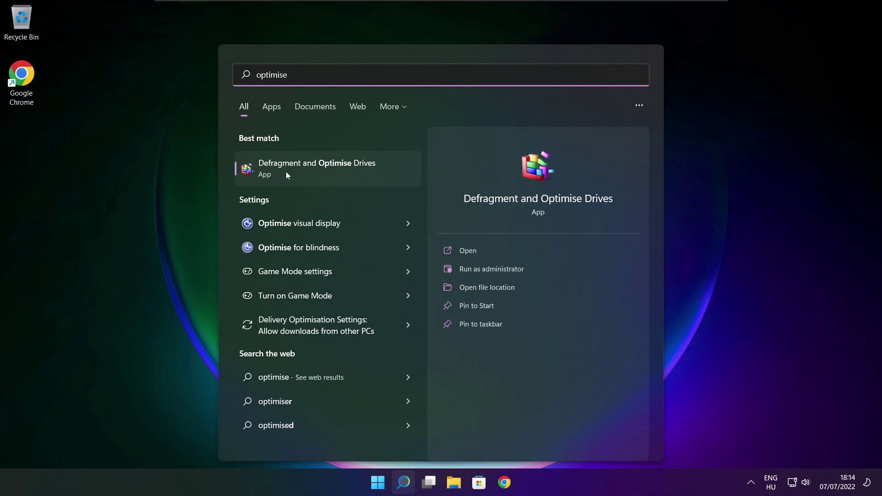
{"action": "left_click", "coordinate": [339, 170]}
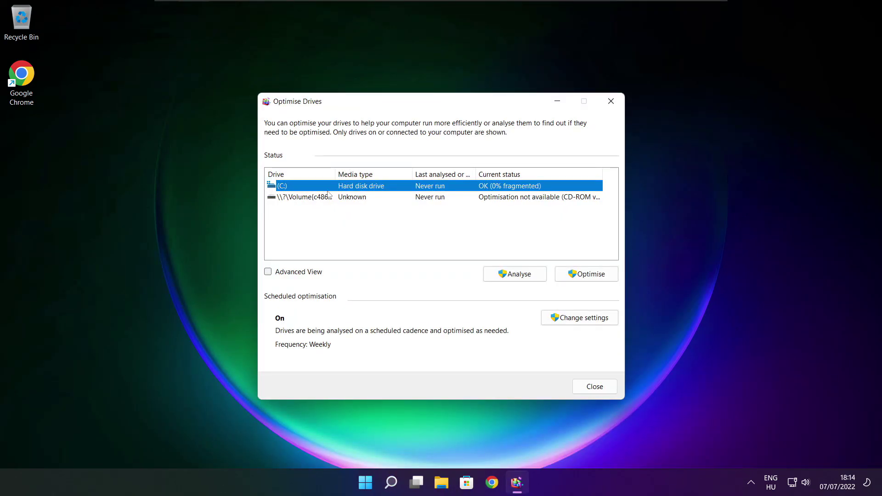
{"action": "left_click", "coordinate": [508, 274]}
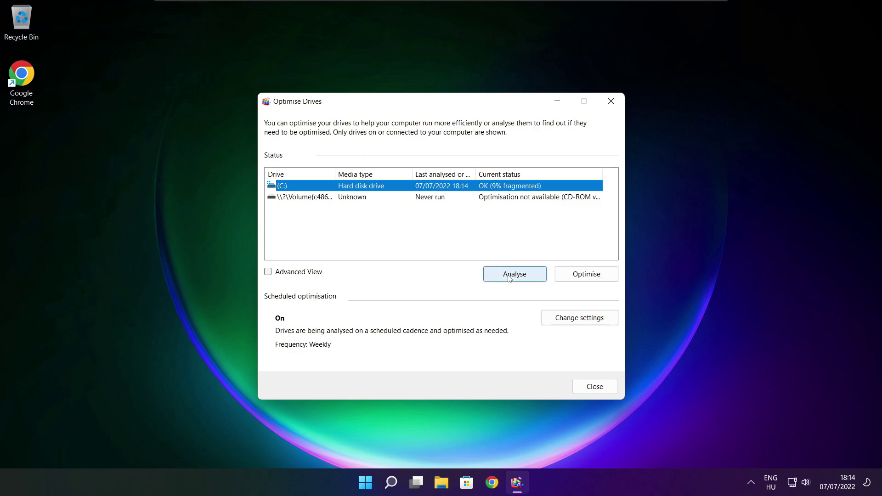
{"action": "left_click", "coordinate": [592, 278]}
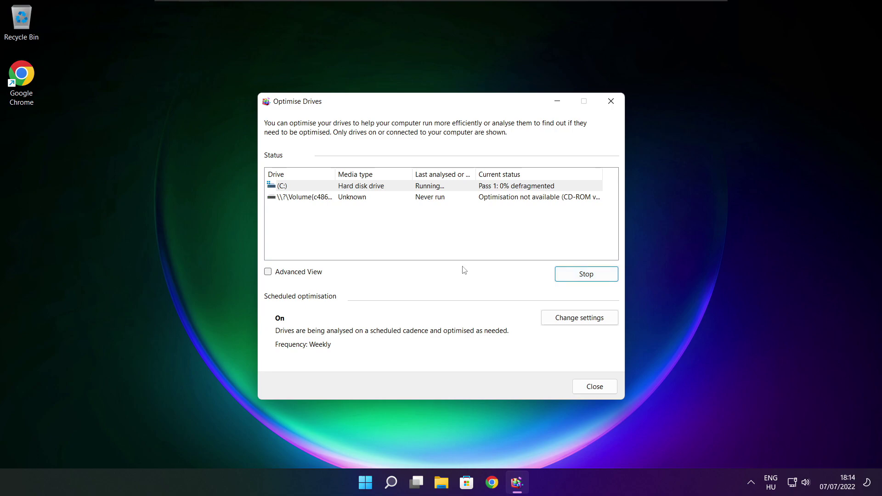
- Close Optimise Drives, run a fresh Windows Update check via an 'updates' search, then close Settings
{"action": "key", "text": "alt+F4"}
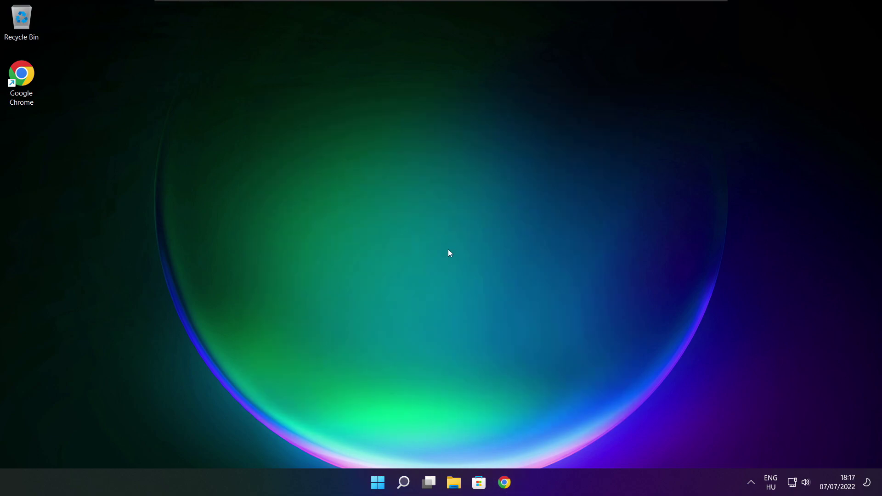
{"action": "left_click", "coordinate": [403, 480]}
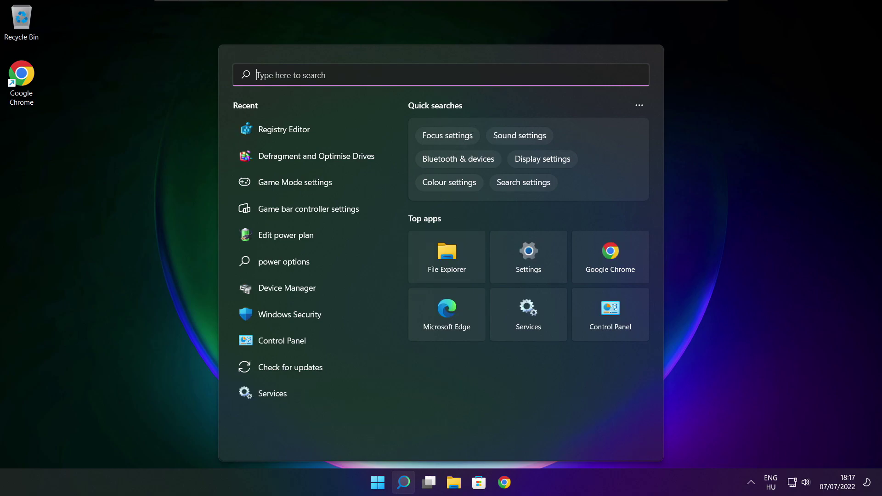
{"action": "type", "text": "updates"}
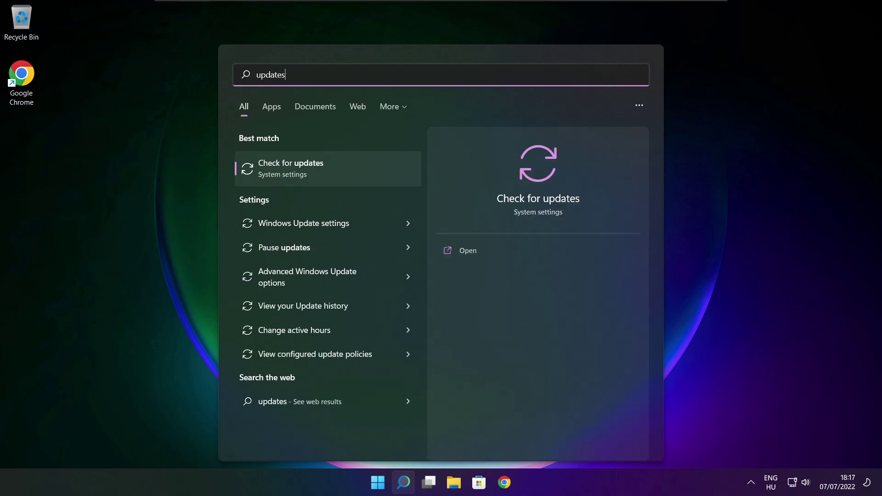
{"action": "left_click", "coordinate": [321, 174]}
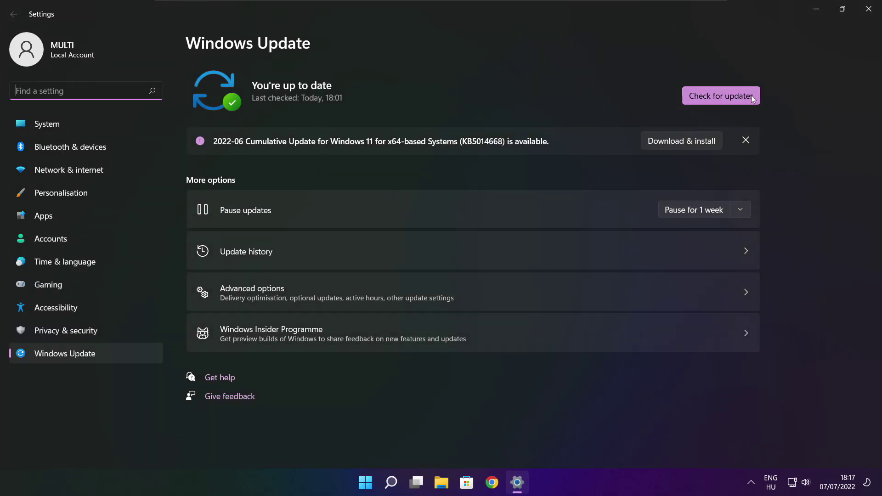
{"action": "left_click", "coordinate": [720, 96]}
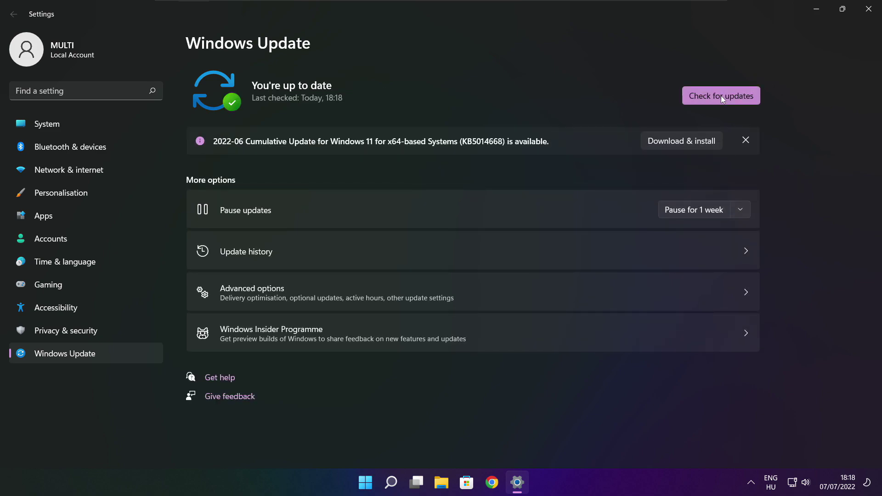
{"action": "left_click", "coordinate": [868, 14]}
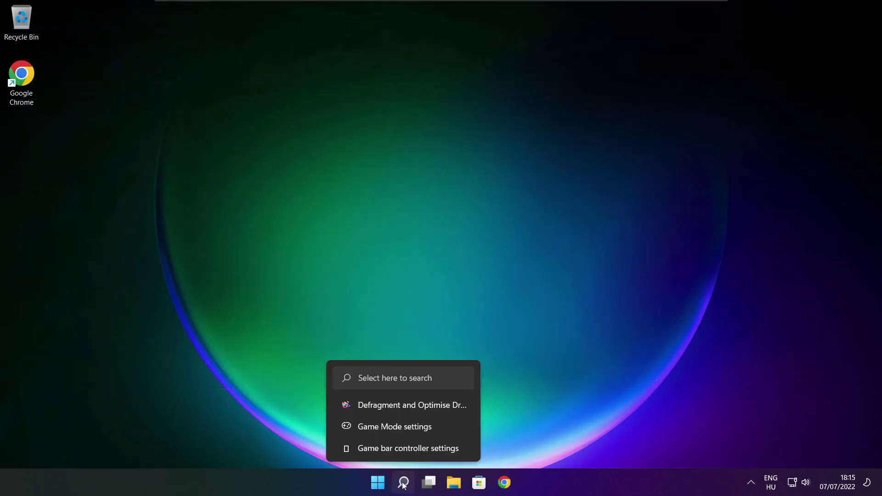
- Launch Registry Editor via a 'regedit' search and move its window nearer the screen centre
{"action": "left_click", "coordinate": [404, 482]}
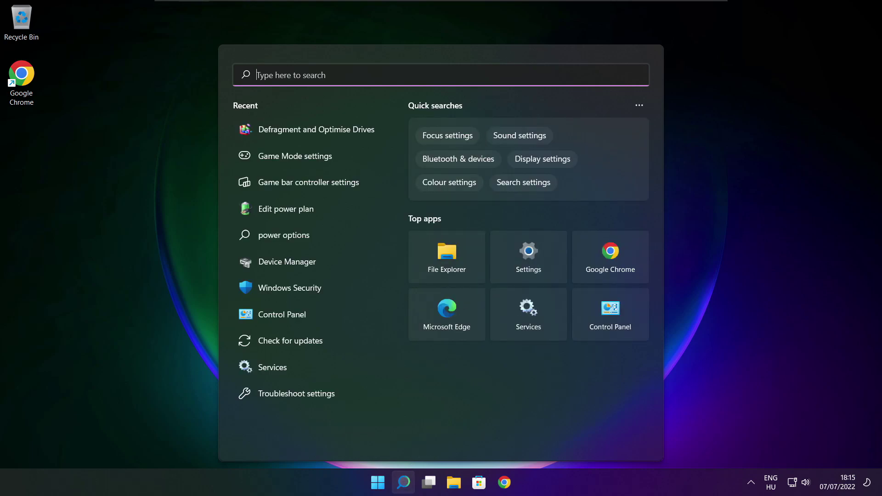
{"action": "type", "text": "regedit"}
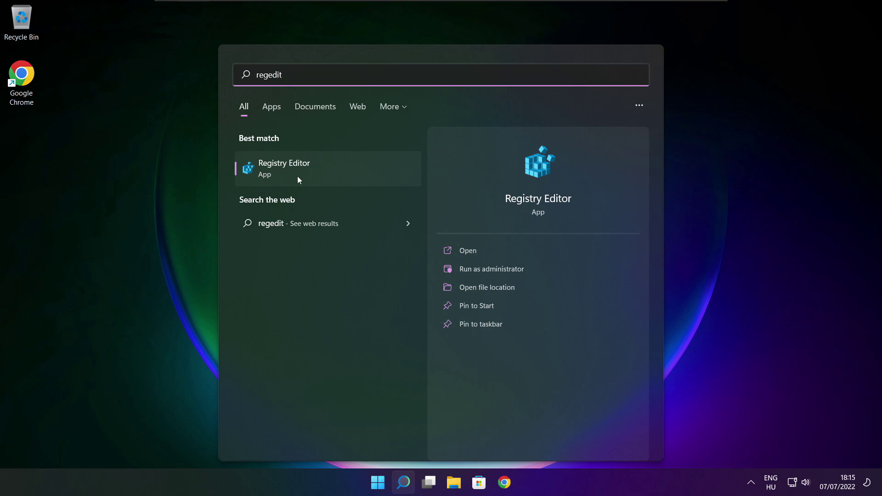
{"action": "left_click", "coordinate": [335, 167]}
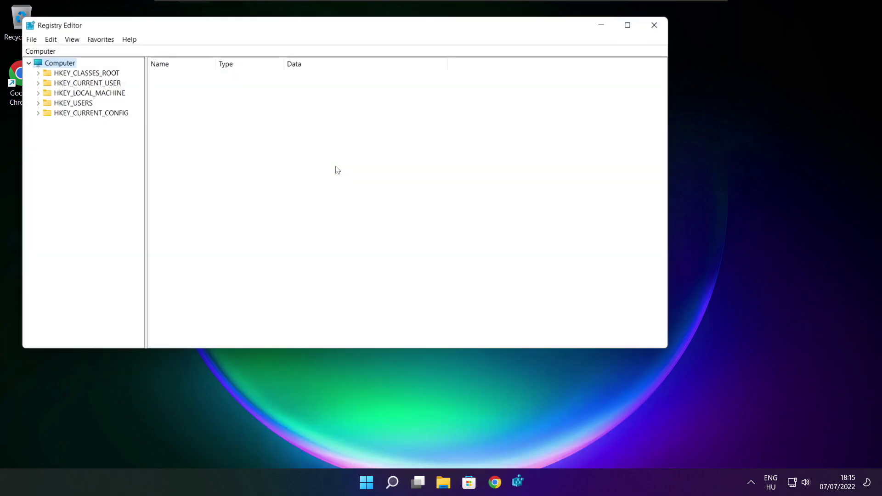
{"action": "left_click_drag", "start_coordinate": [266, 36], "coordinate": [360, 103]}
- Navigate to HKEY_CURRENT_USER\System\GameConfigStore to show its GameDVR values
{"action": "left_click", "coordinate": [154, 150]}
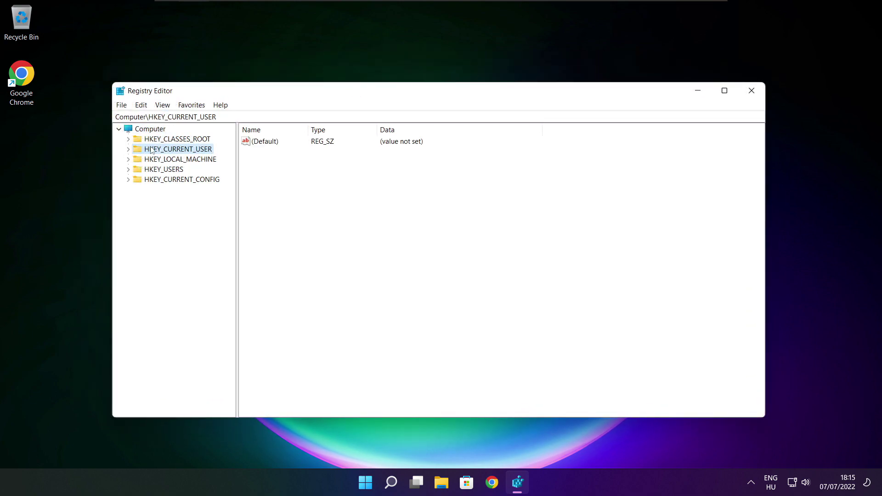
{"action": "left_click", "coordinate": [129, 150]}
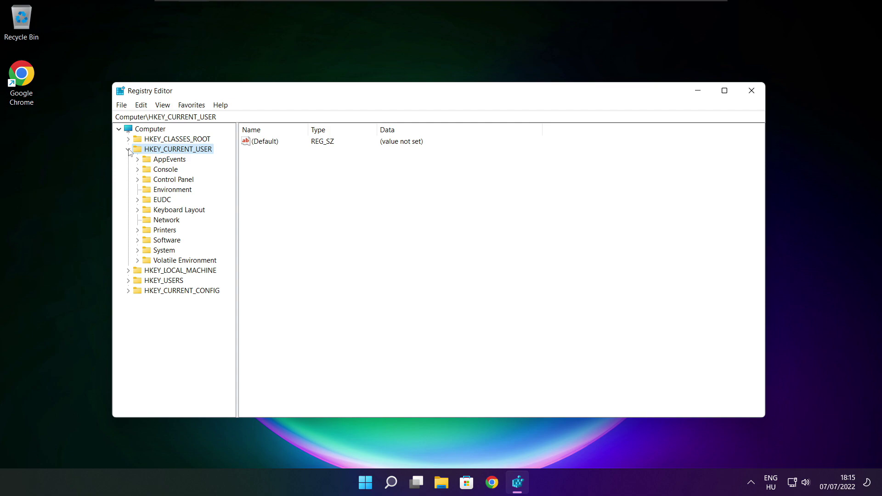
{"action": "left_click", "coordinate": [152, 252]}
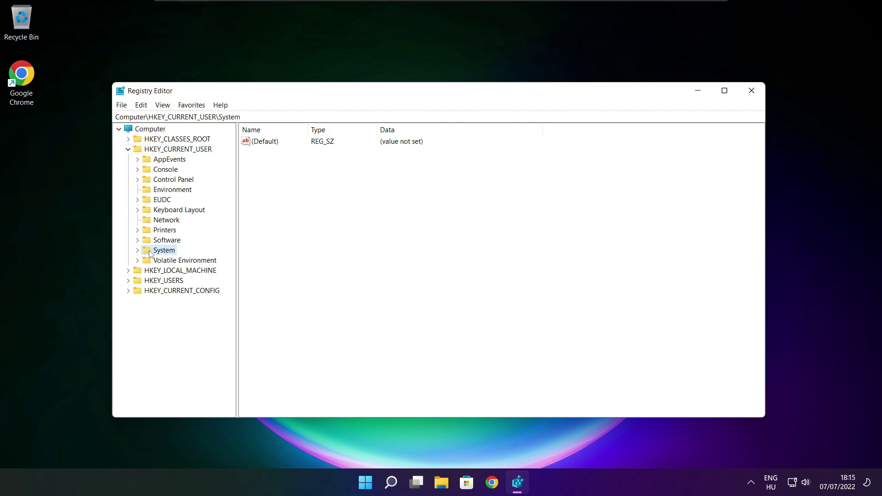
{"action": "left_click", "coordinate": [138, 251]}
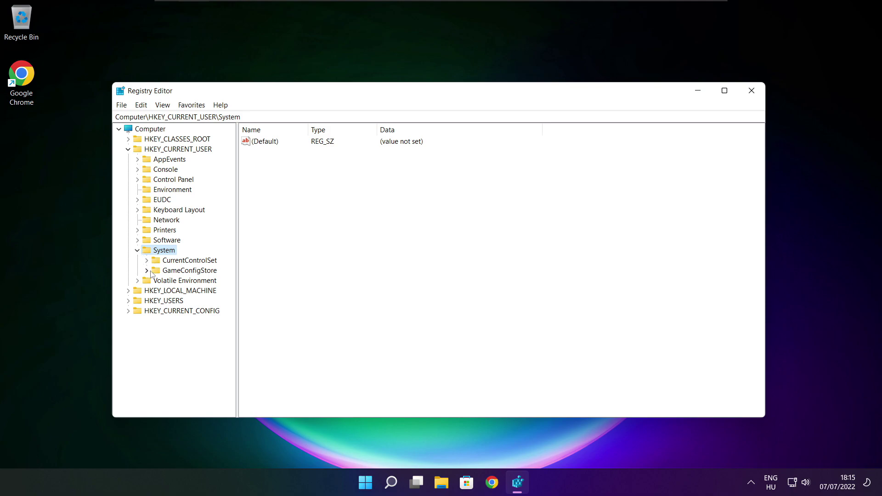
{"action": "left_click", "coordinate": [174, 271]}
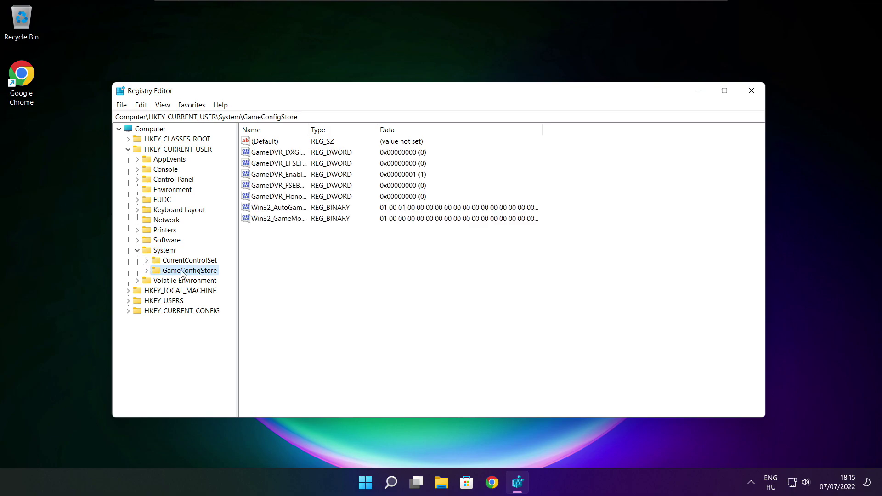
- Change GameDVR_Enabled from 1 to 0, then collapse the HKEY_CURRENT_USER branch
{"action": "left_click_drag", "start_coordinate": [308, 127], "coordinate": [386, 125]}
{"action": "left_click", "coordinate": [275, 177]}
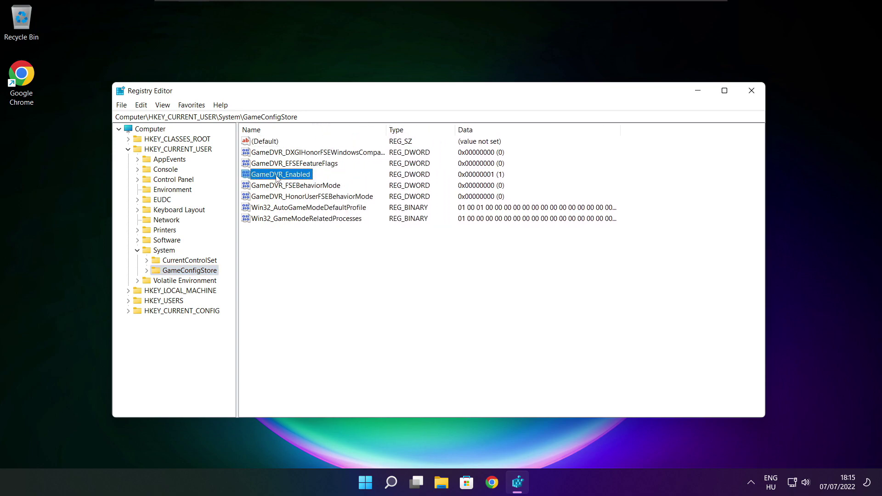
{"action": "double_click", "coordinate": [277, 179]}
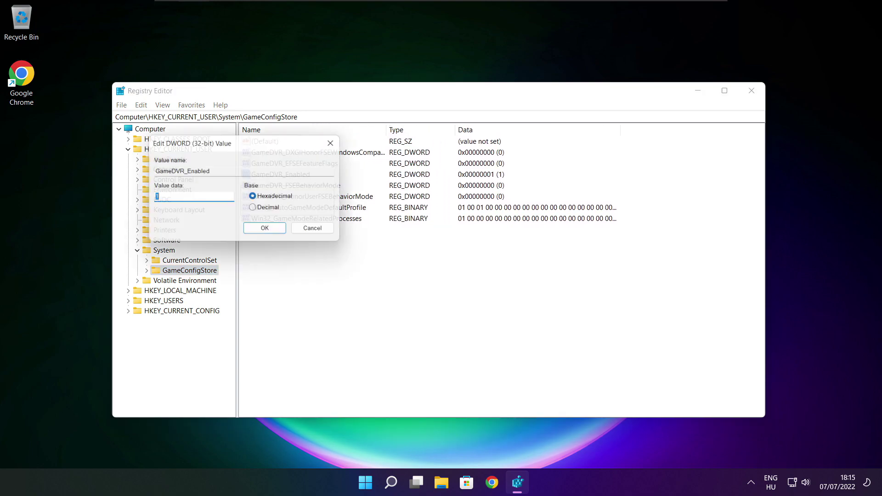
{"action": "left_click_drag", "start_coordinate": [259, 147], "coordinate": [463, 182]}
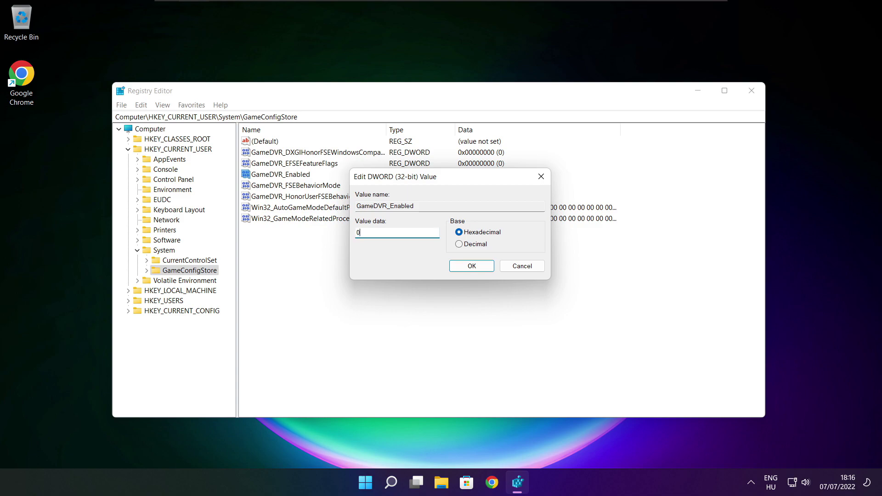
{"action": "left_click", "coordinate": [473, 268]}
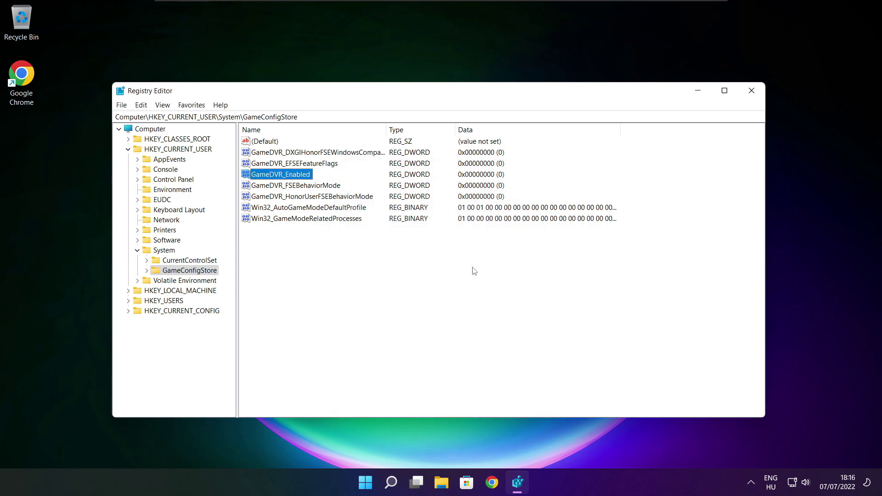
{"action": "left_click", "coordinate": [129, 150]}
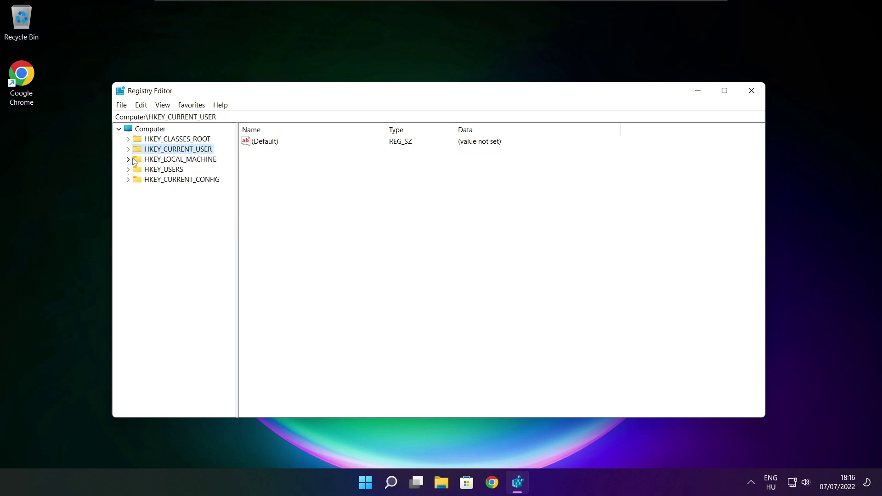
- Expand HKEY_LOCAL_MACHINE, then SOFTWARE, then Microsoft in the registry tree
{"action": "left_click", "coordinate": [137, 161]}
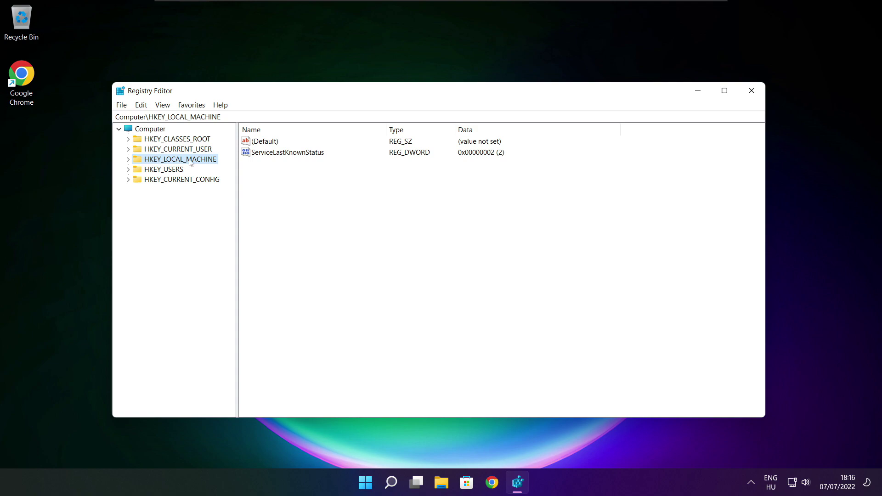
{"action": "left_click", "coordinate": [128, 160]}
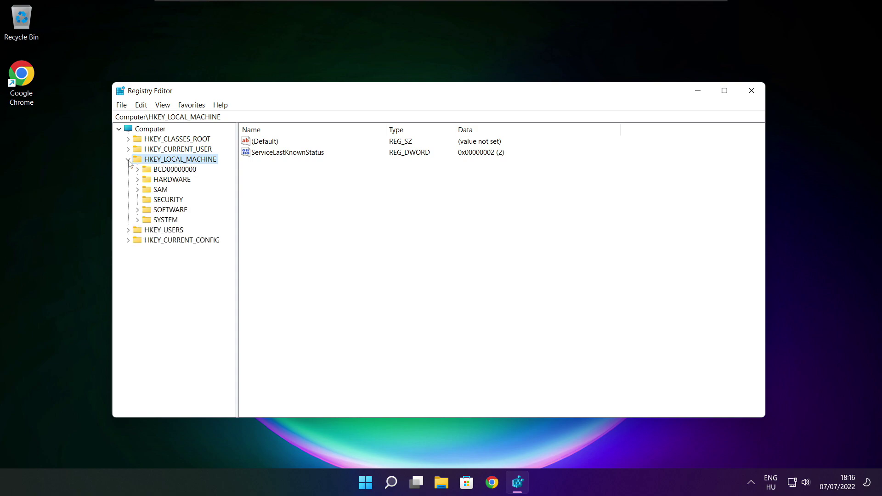
{"action": "left_click", "coordinate": [160, 212]}
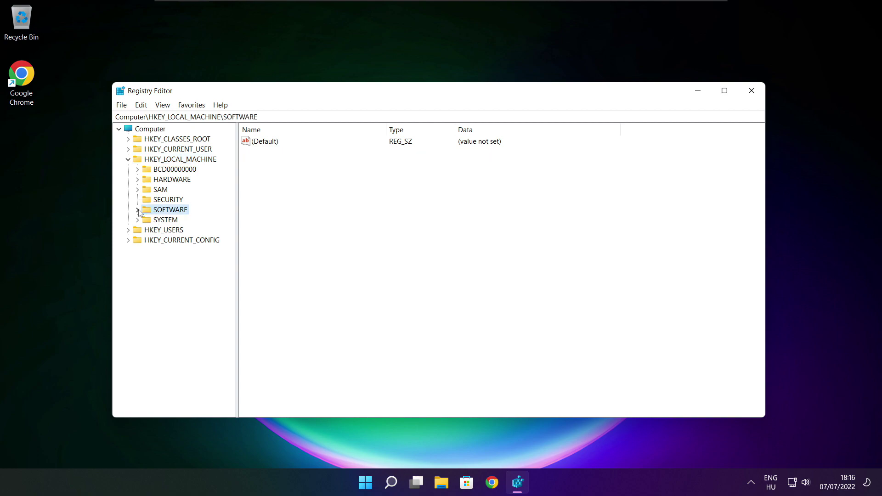
{"action": "left_click", "coordinate": [137, 210]}
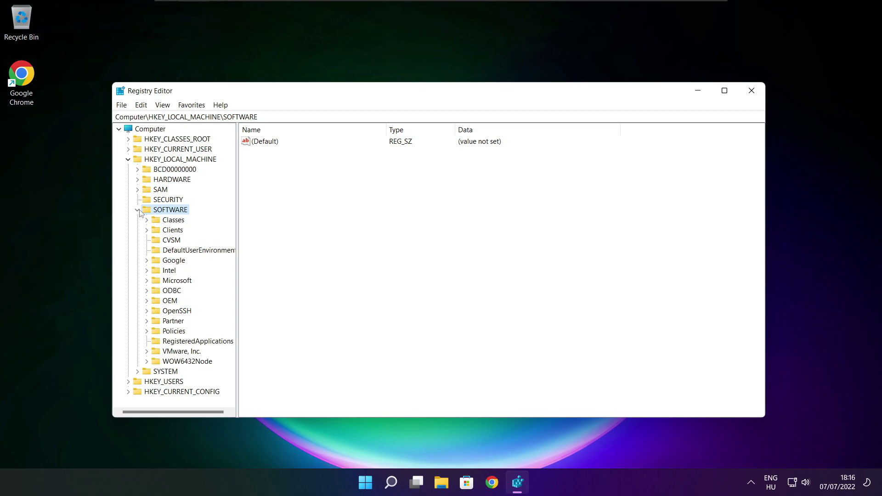
{"action": "left_click", "coordinate": [165, 282]}
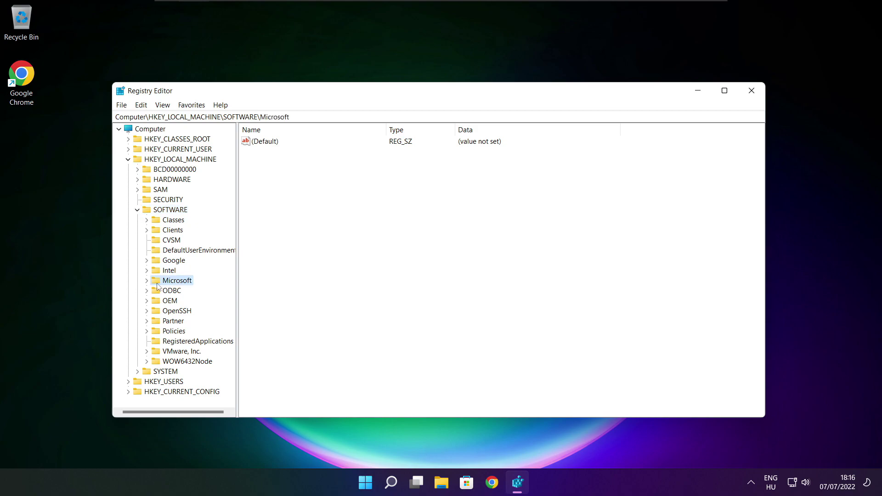
{"action": "left_click", "coordinate": [147, 281]}
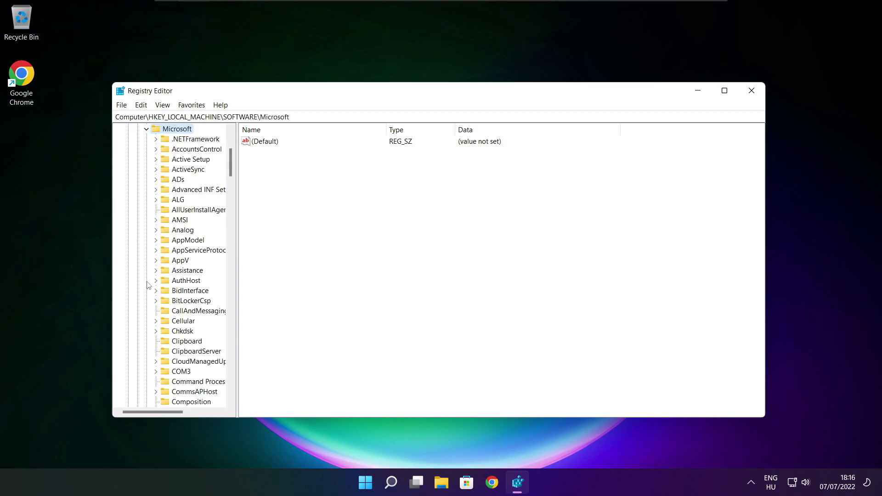
{"action": "scroll", "coordinate": [180, 275], "scroll_direction": "down", "scroll_amount": 15}
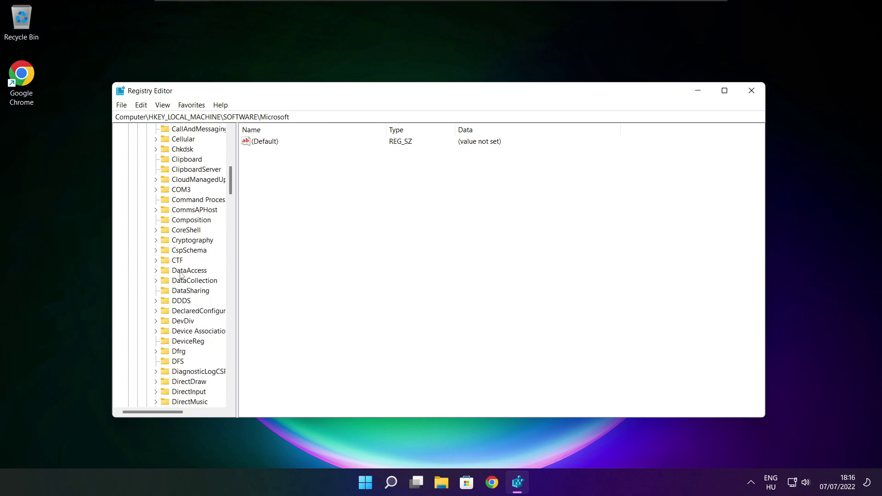
{"action": "scroll", "coordinate": [180, 274], "scroll_direction": "down", "scroll_amount": 20}
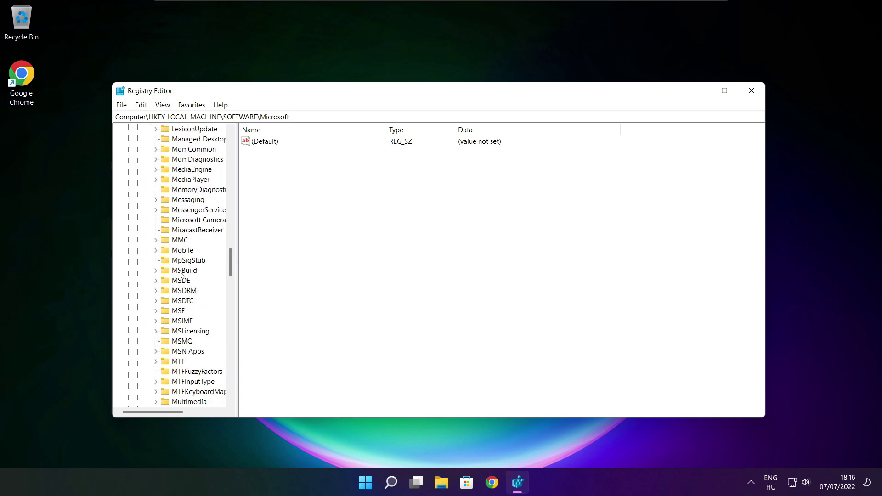
{"action": "scroll", "coordinate": [181, 275], "scroll_direction": "down", "scroll_amount": 6}
{"action": "scroll", "coordinate": [180, 275], "scroll_direction": "down", "scroll_amount": 1}
{"action": "scroll", "coordinate": [182, 257], "scroll_direction": "up", "scroll_amount": 1}
- Expand PolicyManager\default and expand ApplicationManagement to show AllowGameDVR among its subkeys
{"action": "left_click", "coordinate": [175, 263]}
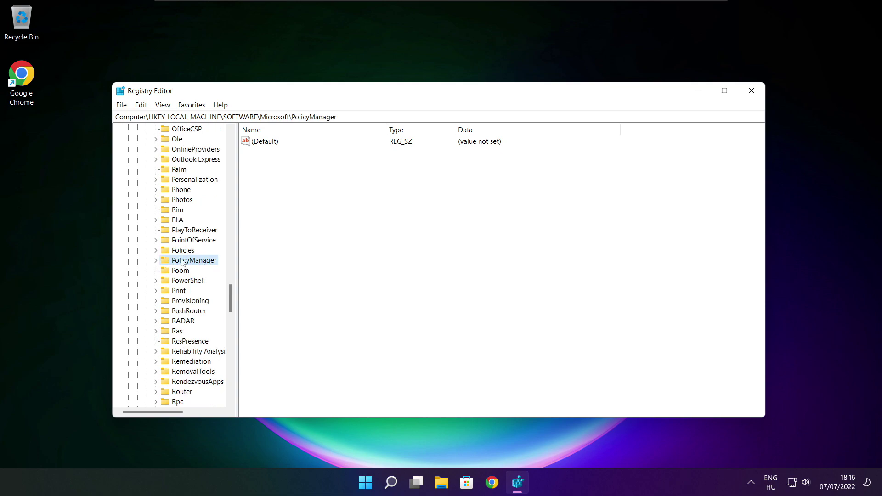
{"action": "left_click", "coordinate": [155, 261]}
{"action": "left_click", "coordinate": [192, 282]}
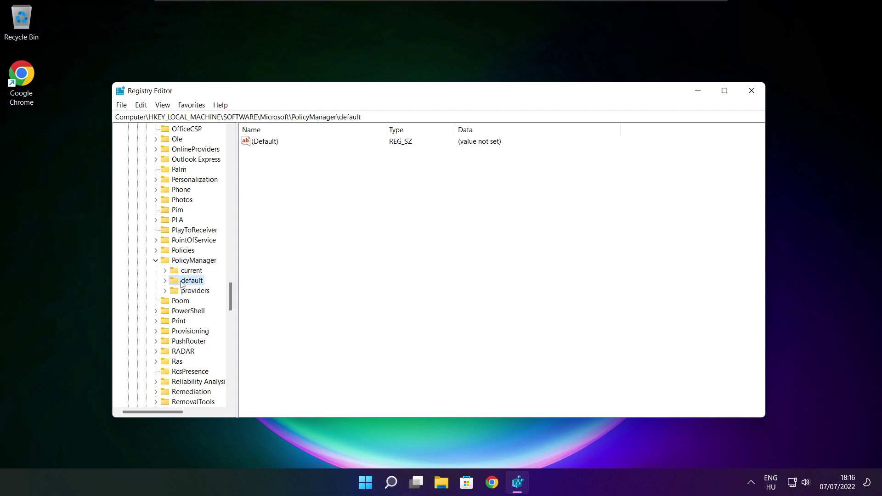
{"action": "left_click", "coordinate": [165, 281]}
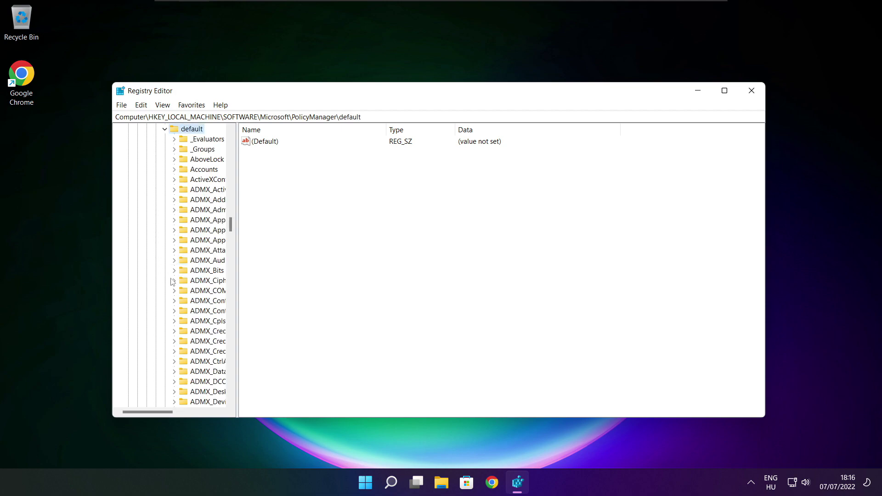
{"action": "scroll", "coordinate": [204, 204], "scroll_direction": "down", "scroll_amount": 8}
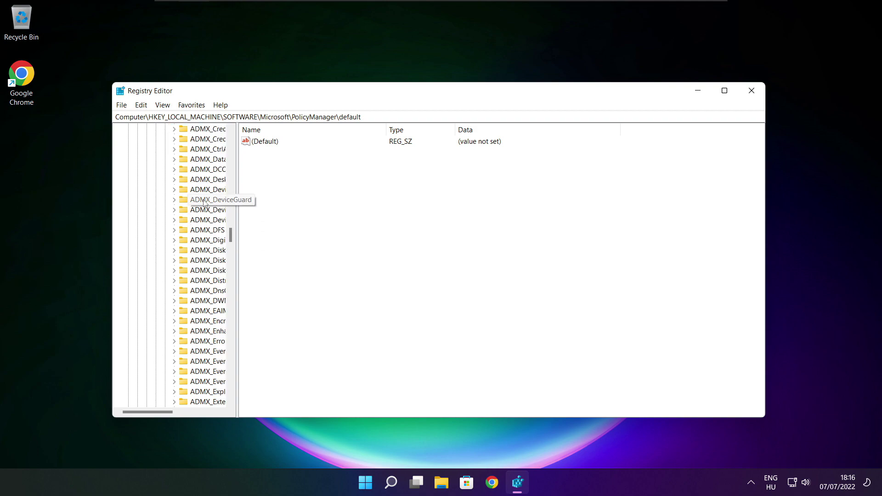
{"action": "scroll", "coordinate": [204, 204], "scroll_direction": "down", "scroll_amount": 20}
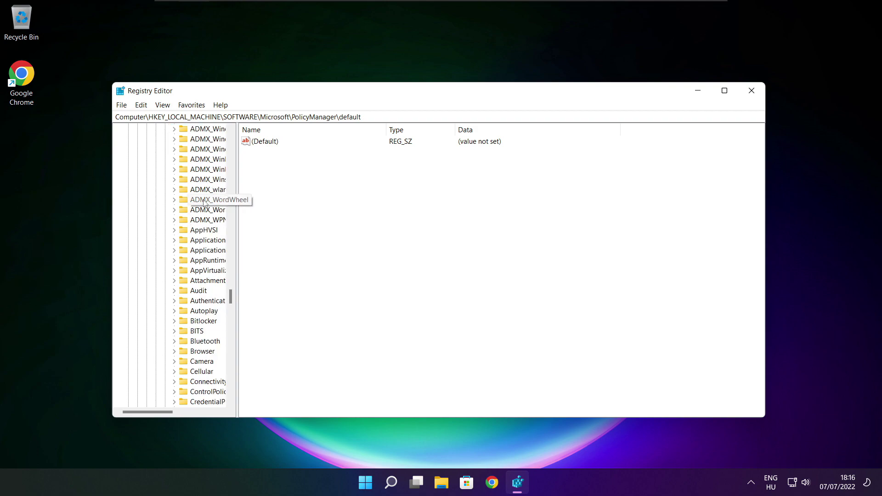
{"action": "scroll", "coordinate": [204, 204], "scroll_direction": "down", "scroll_amount": 3}
{"action": "left_click_drag", "start_coordinate": [237, 200], "coordinate": [291, 201]}
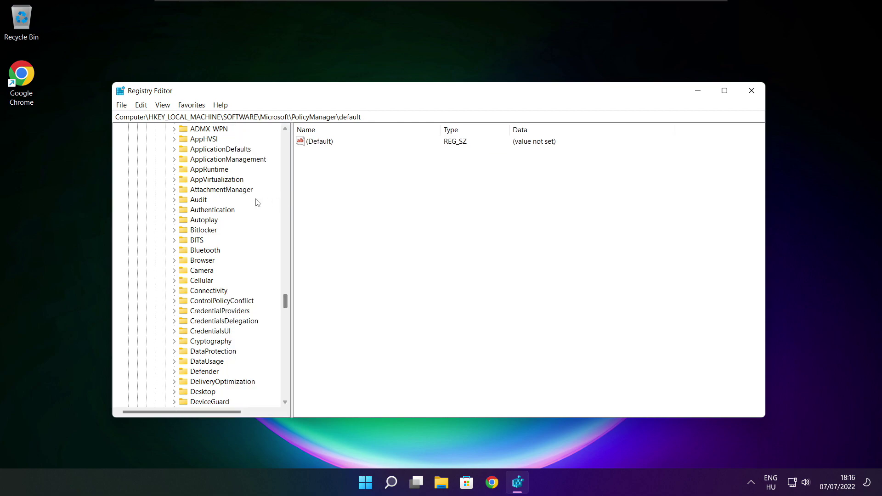
{"action": "scroll", "coordinate": [256, 203], "scroll_direction": "up", "scroll_amount": 1}
{"action": "left_click", "coordinate": [220, 189]}
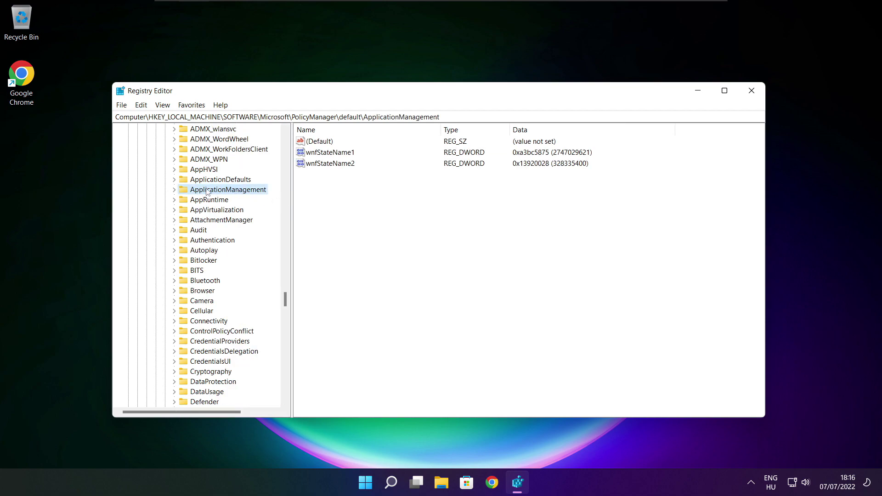
{"action": "left_click", "coordinate": [174, 190]}
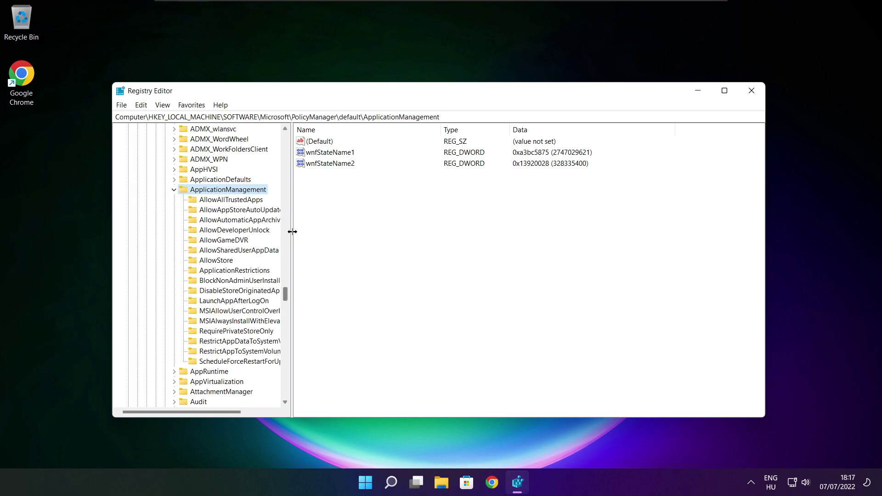
- Change AllowGameDVR's 'value' entry from 1 to 0 and close Registry Editor
{"action": "left_click_drag", "start_coordinate": [290, 233], "coordinate": [301, 232]}
{"action": "left_click", "coordinate": [222, 240]}
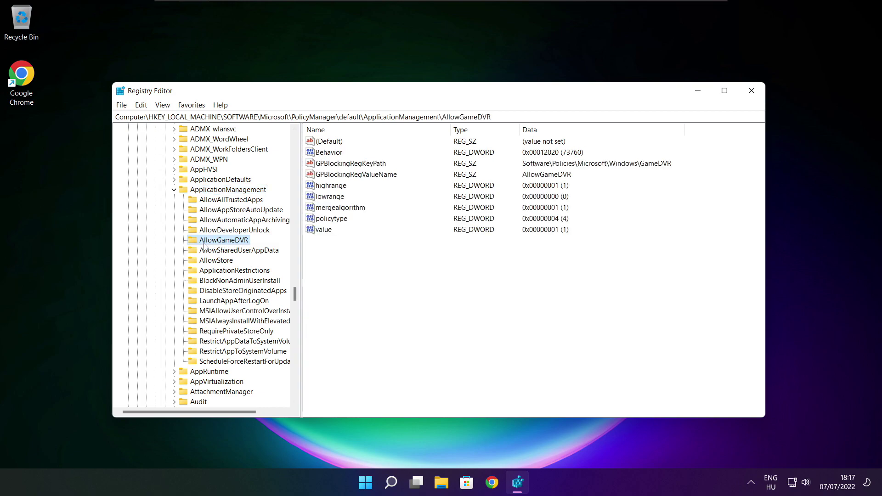
{"action": "left_click", "coordinate": [323, 231]}
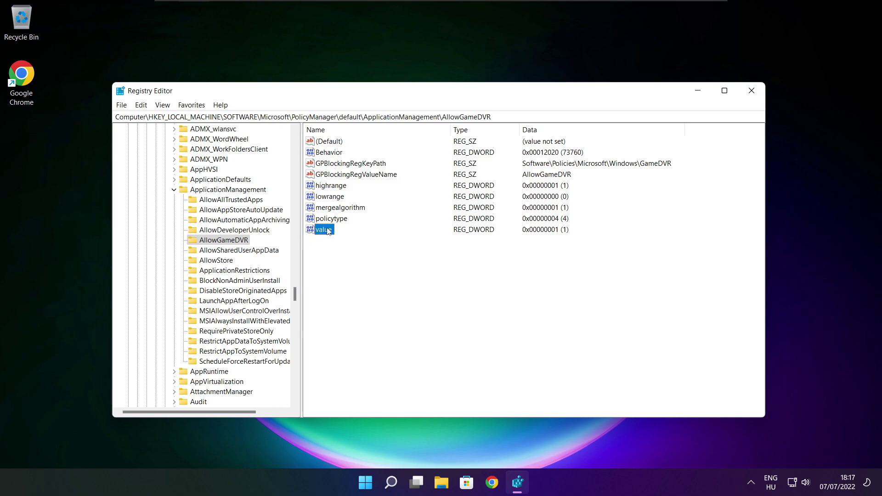
{"action": "double_click", "coordinate": [328, 231]}
{"action": "left_click_drag", "start_coordinate": [247, 150], "coordinate": [447, 184]}
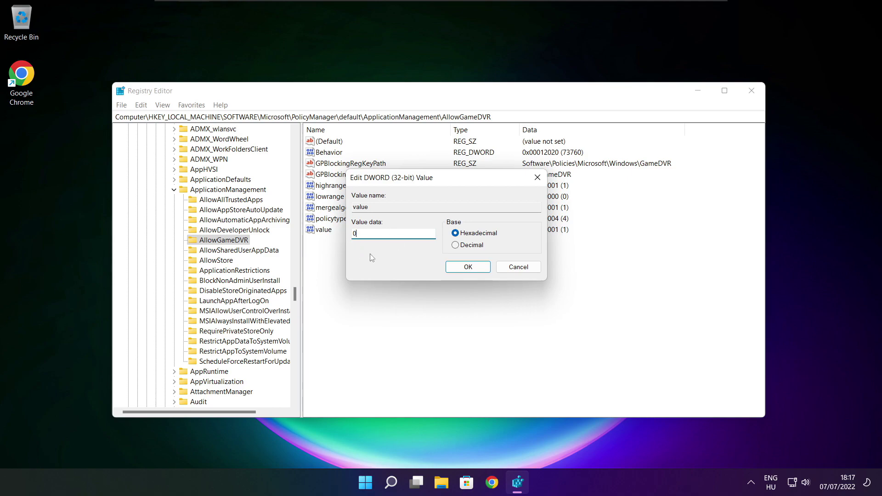
{"action": "left_click", "coordinate": [467, 268]}
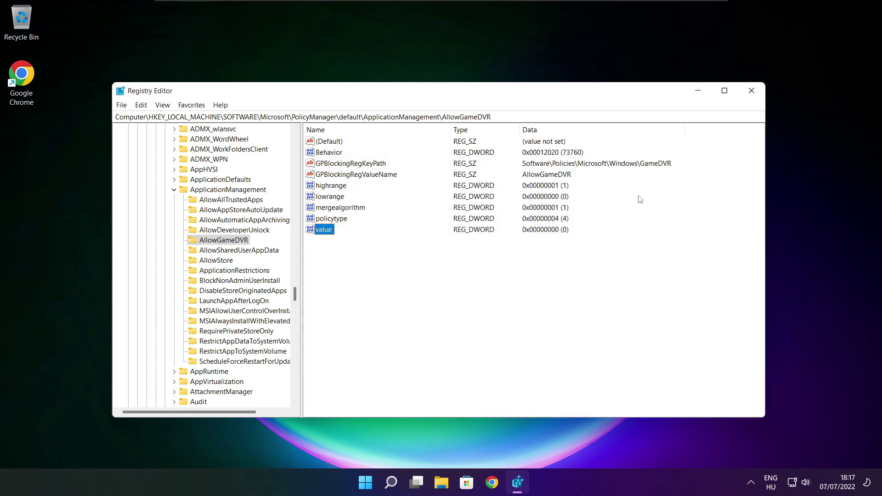
{"action": "left_click", "coordinate": [752, 93]}
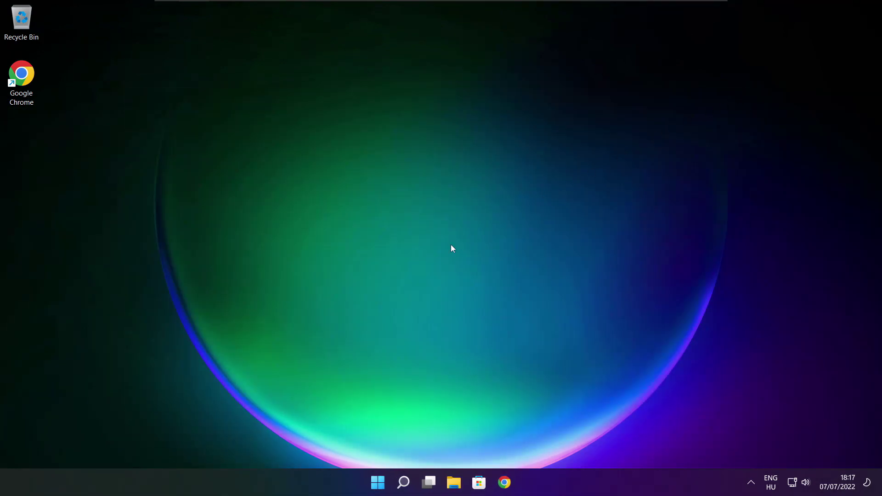
- Return to the DirectX download page in Chrome and launch the downloaded dxwebsetup.exe
{"action": "left_click", "coordinate": [506, 485]}
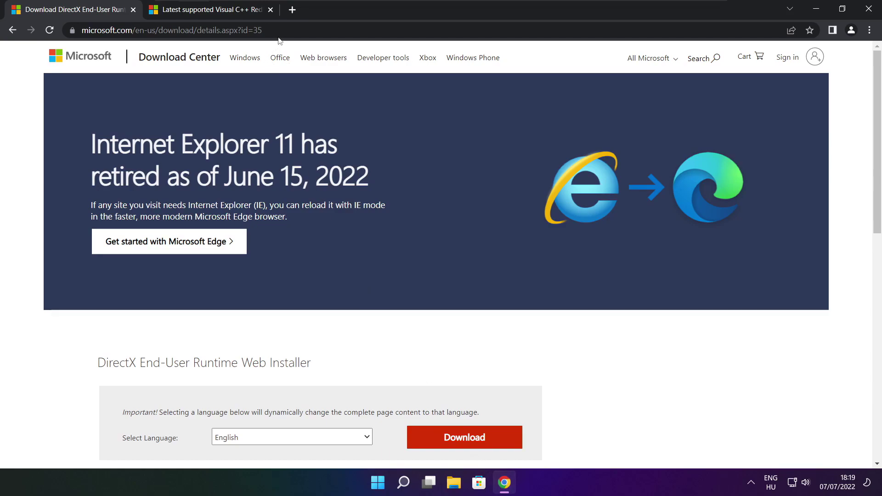
{"action": "left_click", "coordinate": [263, 30]}
{"action": "left_click_drag", "start_coordinate": [263, 30], "coordinate": [82, 29]}
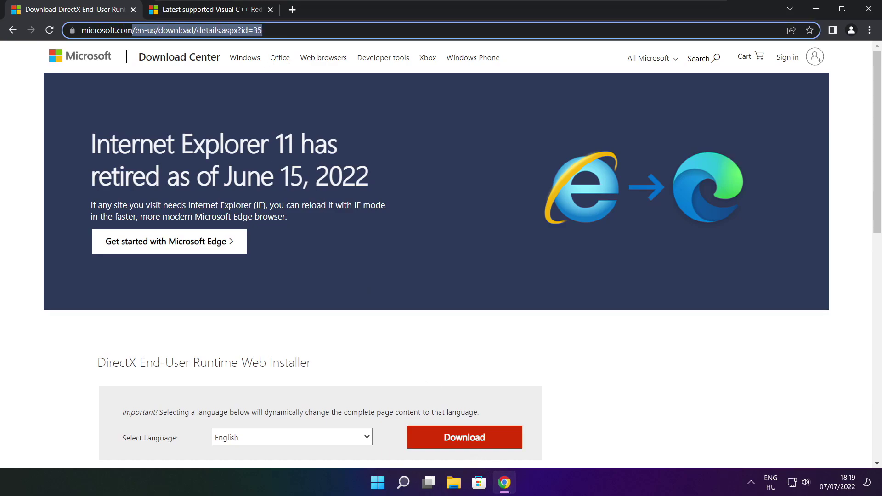
{"action": "left_click", "coordinate": [204, 42]}
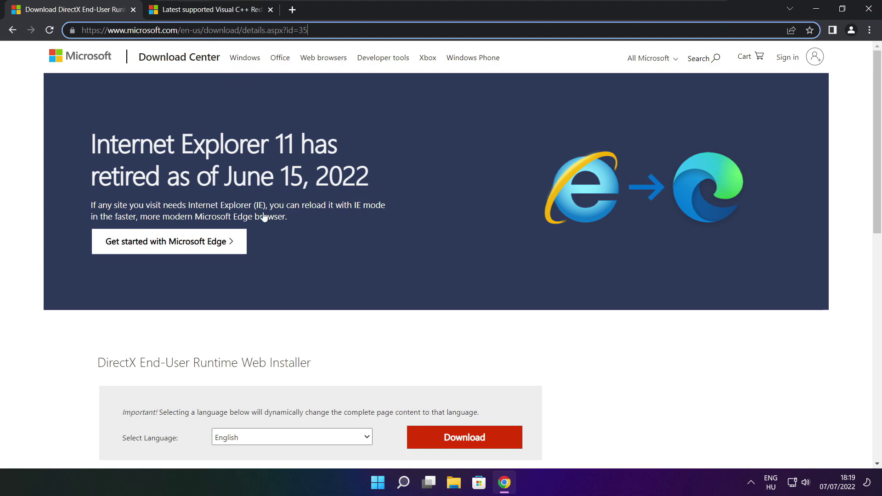
{"action": "left_click", "coordinate": [318, 331]}
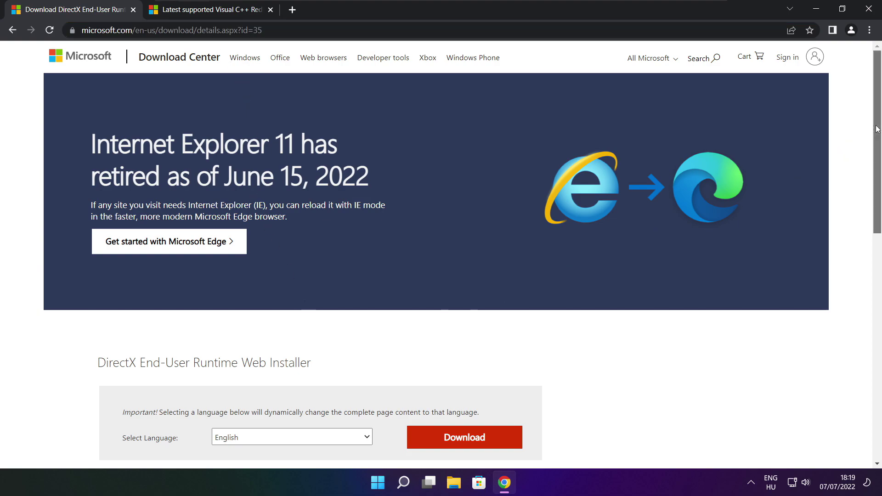
{"action": "scroll", "coordinate": [325, 195], "scroll_direction": "down", "scroll_amount": 4}
{"action": "left_click_drag", "start_coordinate": [325, 195], "coordinate": [376, 195]}
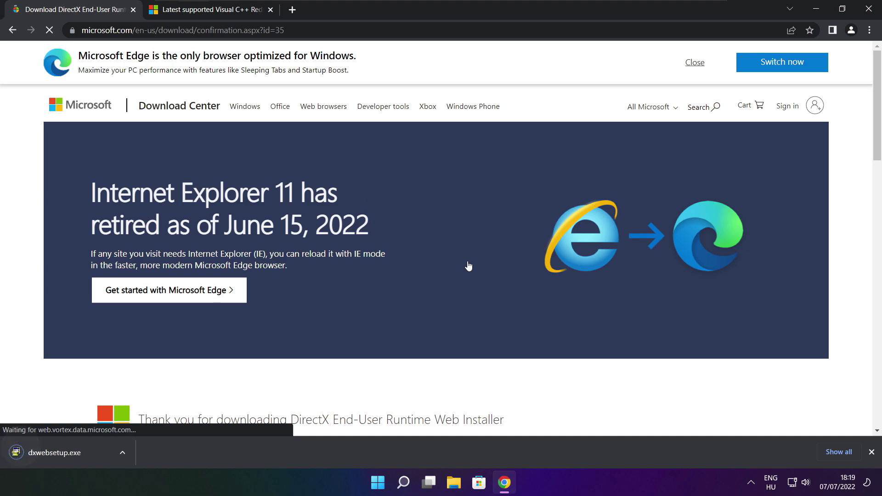
{"action": "left_click", "coordinate": [60, 456]}
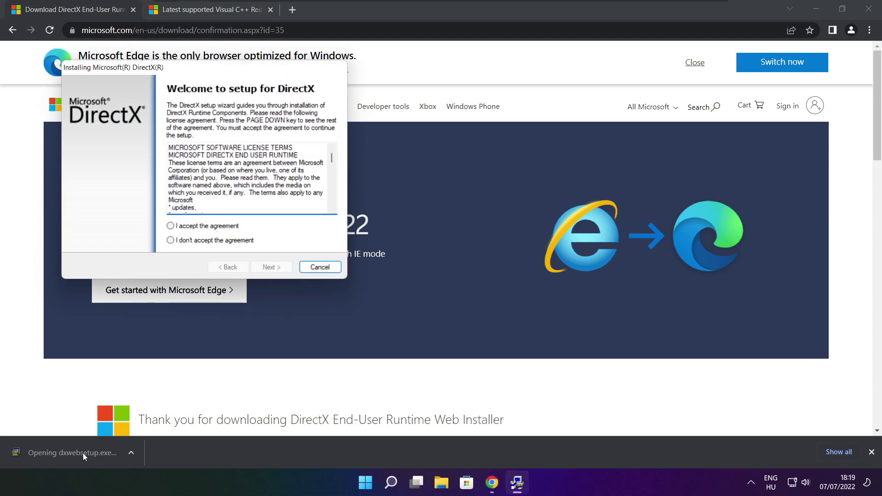
- Install the DirectX runtime with the licence accepted and the Bing Bar unticked, then finish
{"action": "left_click_drag", "start_coordinate": [186, 67], "coordinate": [420, 129]}
{"action": "left_click_drag", "start_coordinate": [566, 221], "coordinate": [562, 278]}
{"action": "left_click", "coordinate": [420, 290]}
{"action": "left_click", "coordinate": [505, 329]}
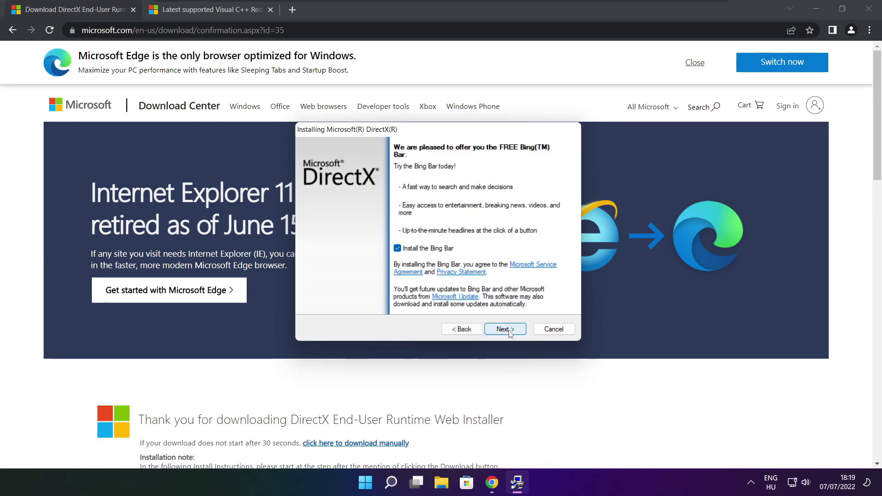
{"action": "left_click", "coordinate": [398, 248]}
{"action": "left_click", "coordinate": [511, 328]}
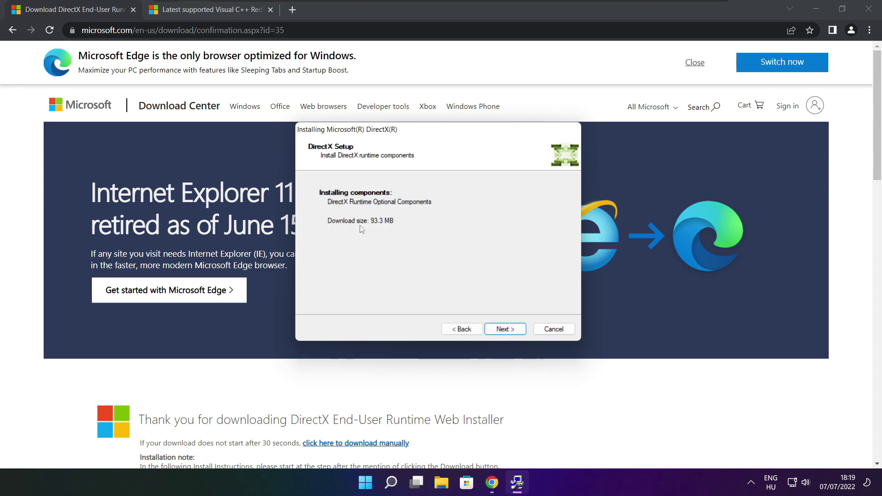
{"action": "left_click", "coordinate": [505, 329]}
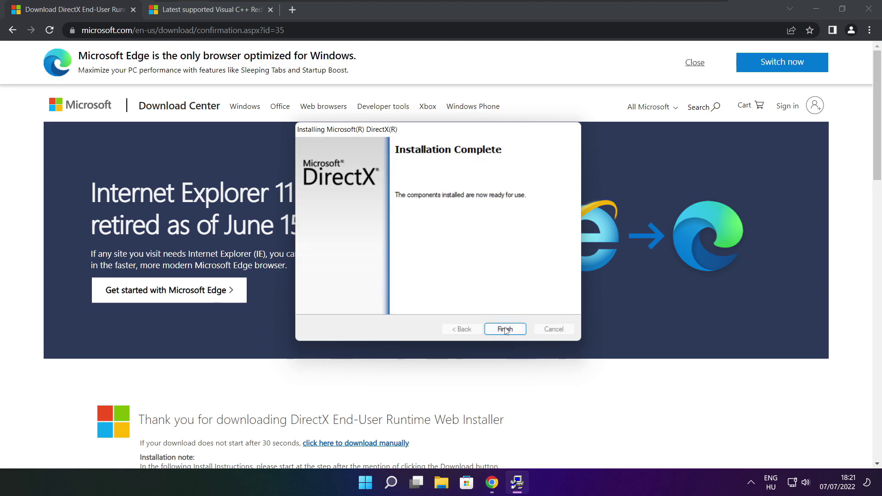
{"action": "left_click", "coordinate": [505, 329]}
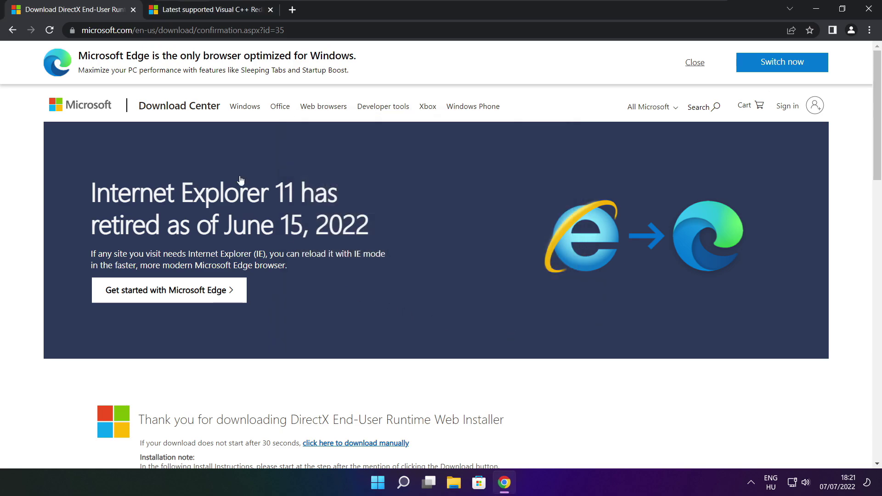
- Close the DirectX tab and download the ARM64, x86 and x64 Visual C++ 2015–2022 redistributables
{"action": "left_click", "coordinate": [133, 9]}
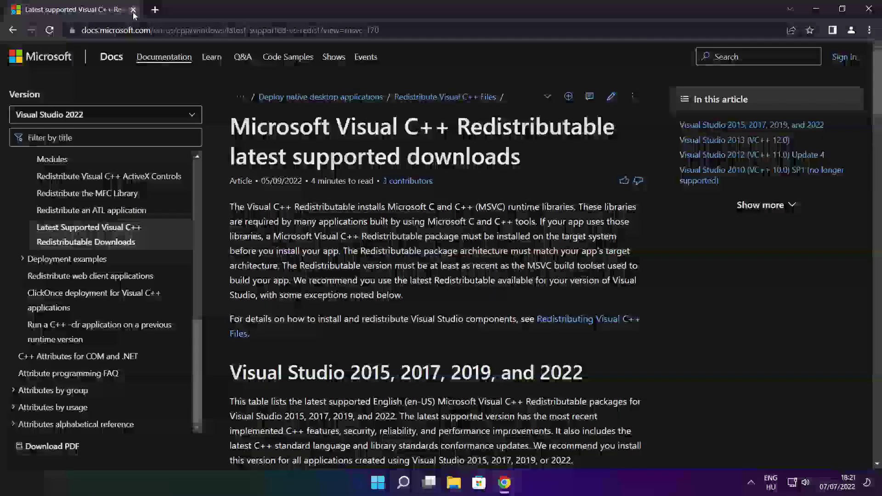
{"action": "mouse_move", "coordinate": [379, 30]}
{"action": "left_mouse_down"}
{"action": "mouse_move", "coordinate": [176, 30]}
{"action": "mouse_move", "coordinate": [379, 30]}
{"action": "left_mouse_up"}
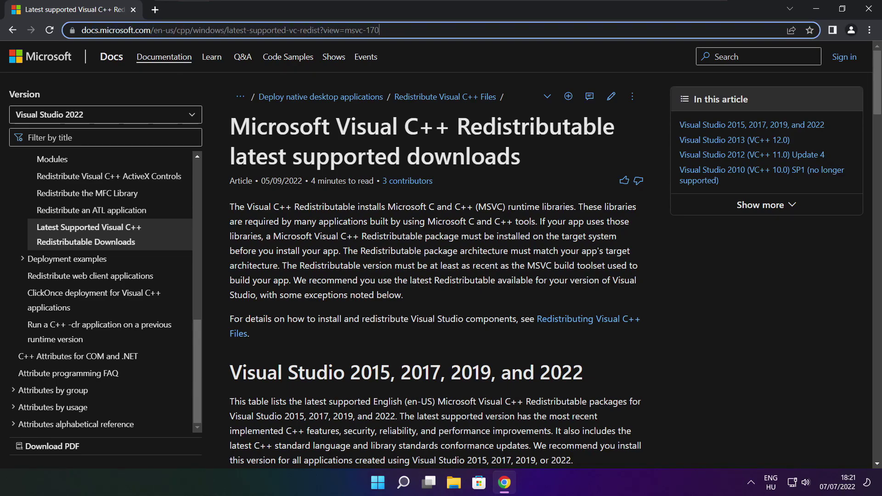
{"action": "left_click", "coordinate": [437, 56]}
{"action": "left_click_drag", "start_coordinate": [875, 85], "coordinate": [872, 127]}
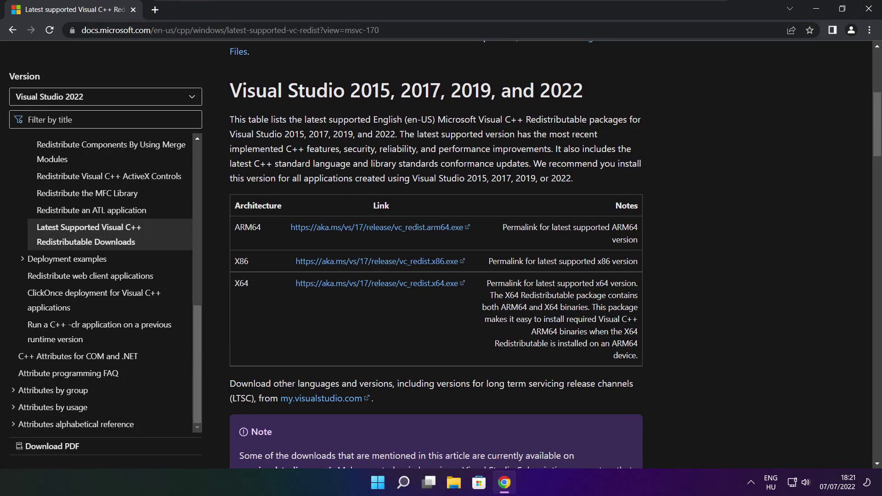
{"action": "left_click_drag", "start_coordinate": [233, 225], "coordinate": [592, 310]}
{"action": "left_click", "coordinate": [593, 316]}
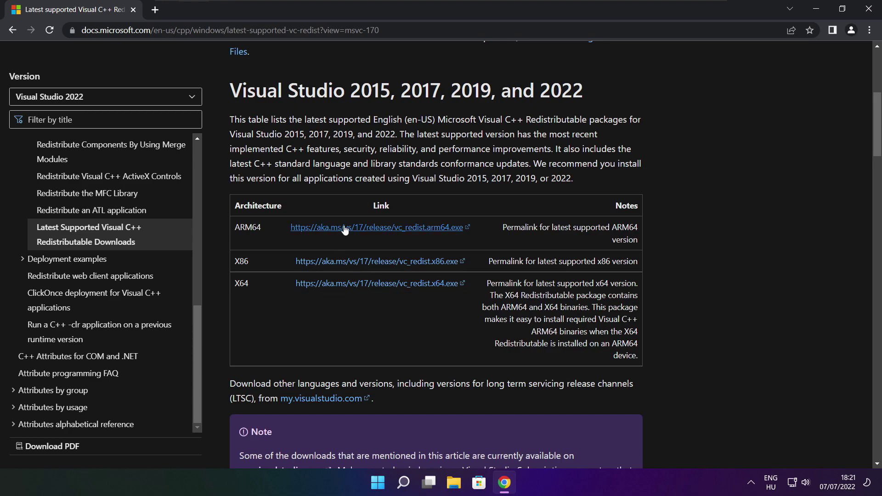
{"action": "left_click", "coordinate": [365, 230]}
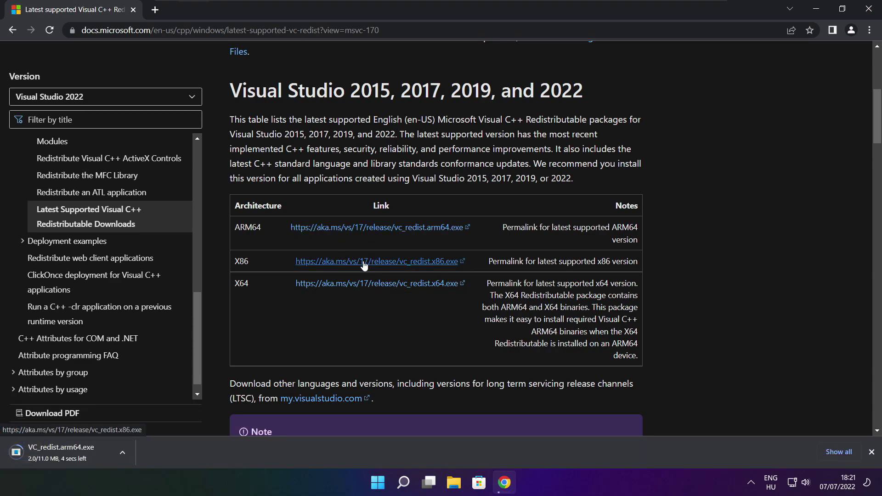
{"action": "left_click", "coordinate": [365, 261]}
{"action": "left_click", "coordinate": [364, 285]}
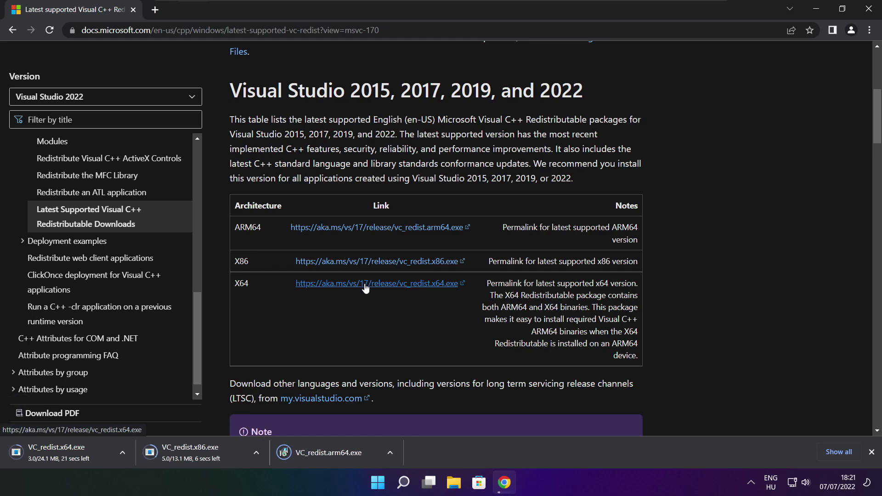
- Run VC_redist.arm64.exe, accept the licence terms, install it, and close the installer
{"action": "left_click", "coordinate": [336, 454]}
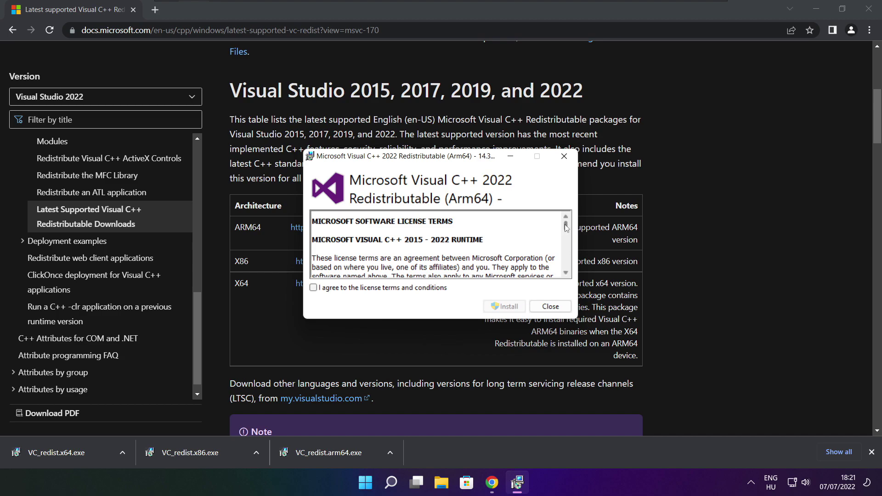
{"action": "left_click_drag", "start_coordinate": [566, 229], "coordinate": [566, 269]}
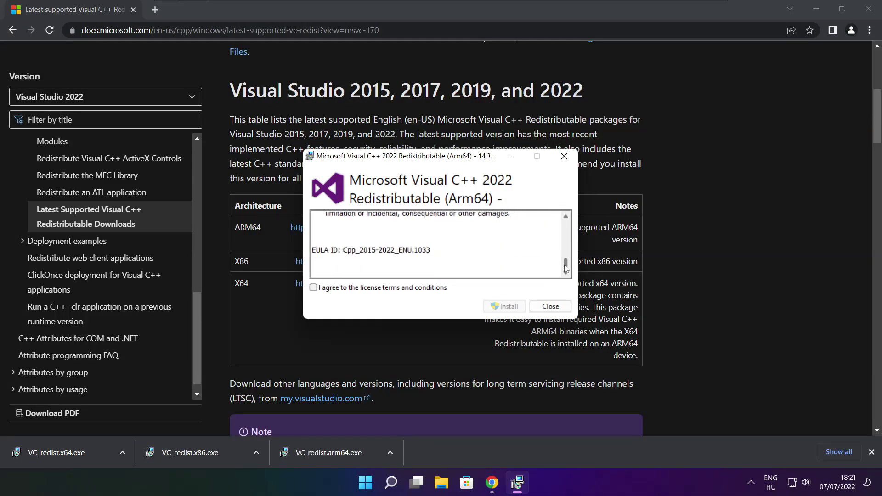
{"action": "left_click", "coordinate": [314, 288]}
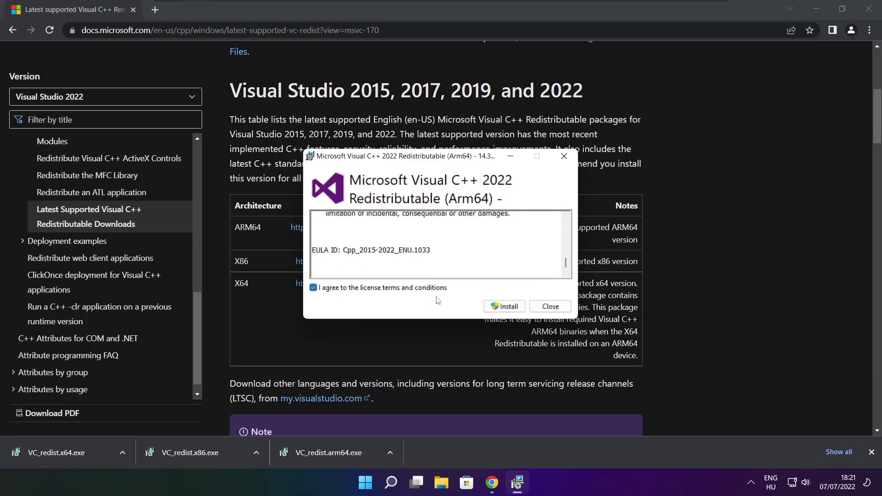
{"action": "left_click", "coordinate": [500, 308]}
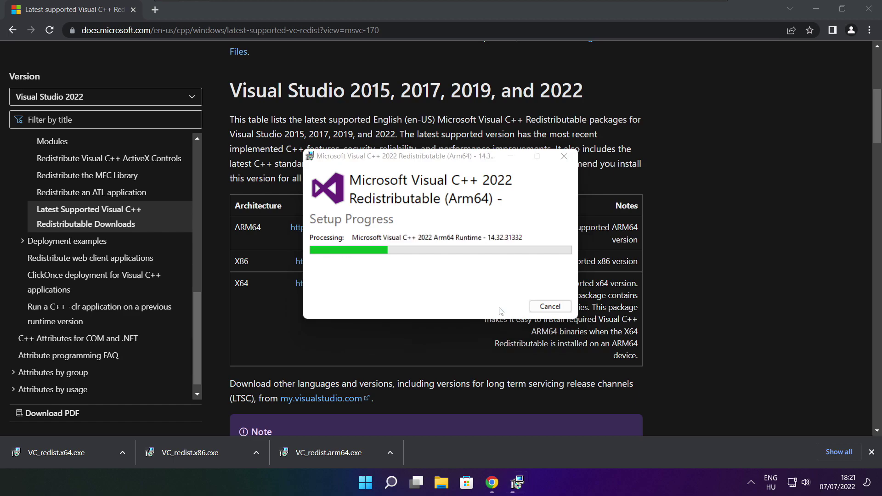
{"action": "left_click", "coordinate": [535, 311]}
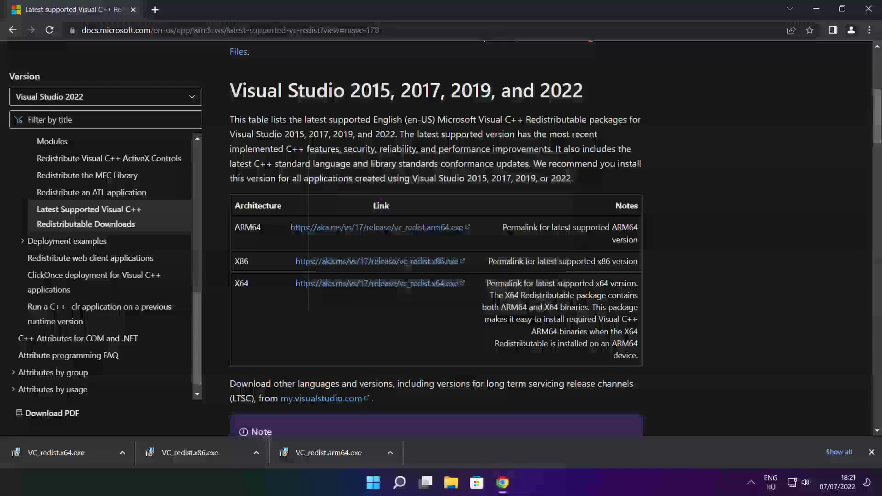
- Install the x86 Visual C++ redistributable from VC_redist.x86.exe and close its installer
{"action": "left_click", "coordinate": [208, 453]}
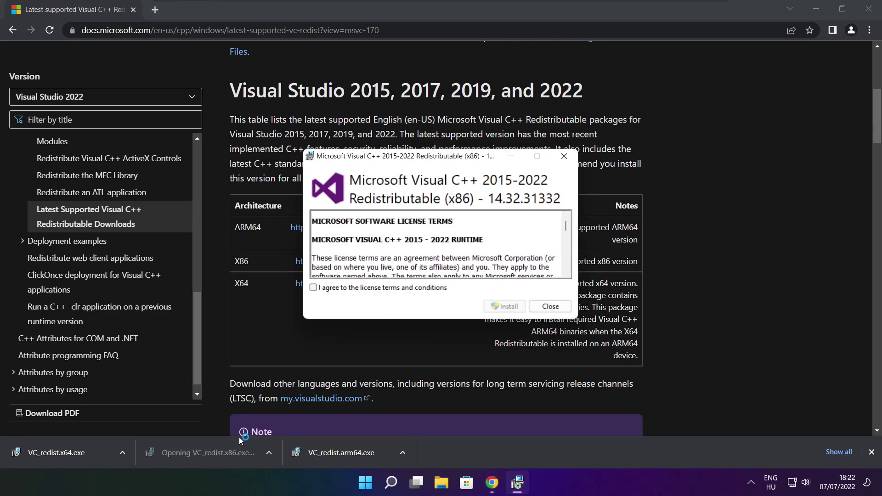
{"action": "left_click_drag", "start_coordinate": [565, 226], "coordinate": [565, 264]}
{"action": "left_click", "coordinate": [313, 287]}
{"action": "left_click", "coordinate": [506, 307]}
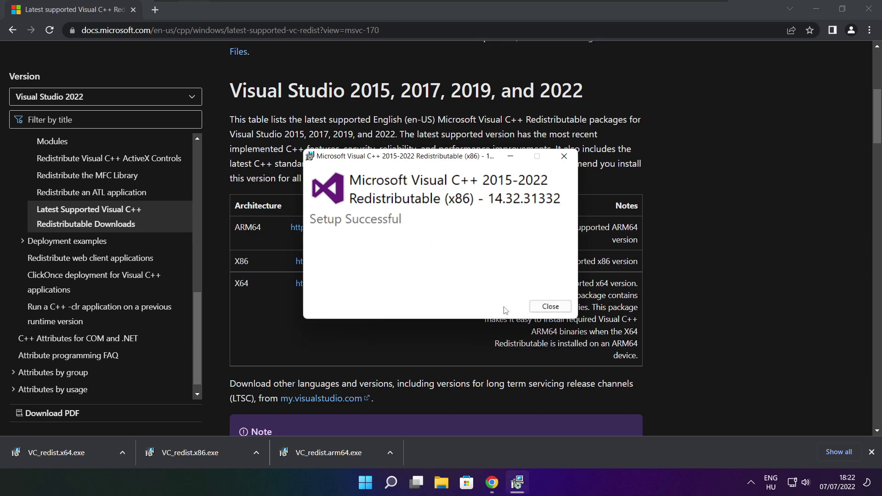
{"action": "left_click", "coordinate": [550, 307]}
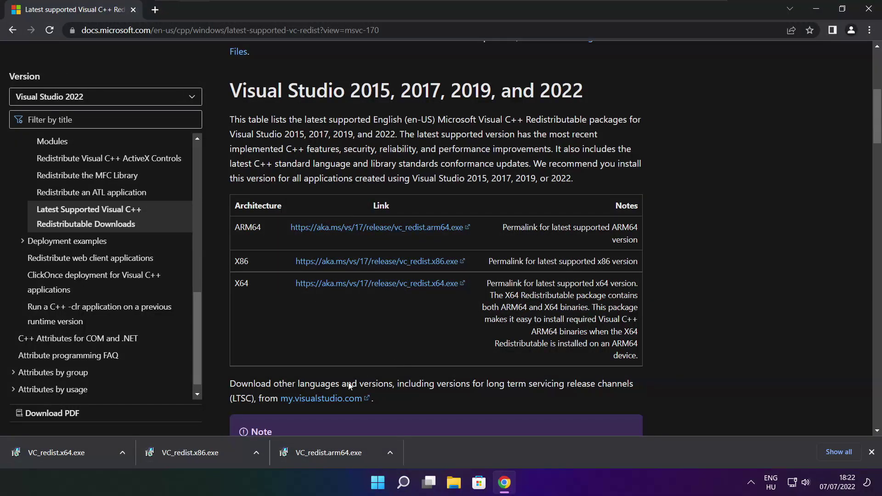
- Install the x64 Visual C++ redistributable (14.32.31332) from VC_redist.x64.exe and close its installer
{"action": "left_click", "coordinate": [69, 454]}
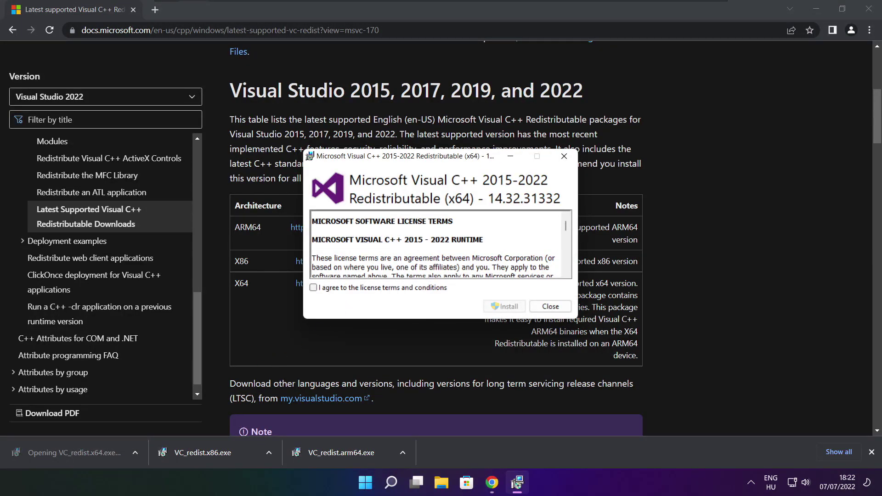
{"action": "scroll", "coordinate": [569, 235], "scroll_direction": "down", "scroll_amount": 15}
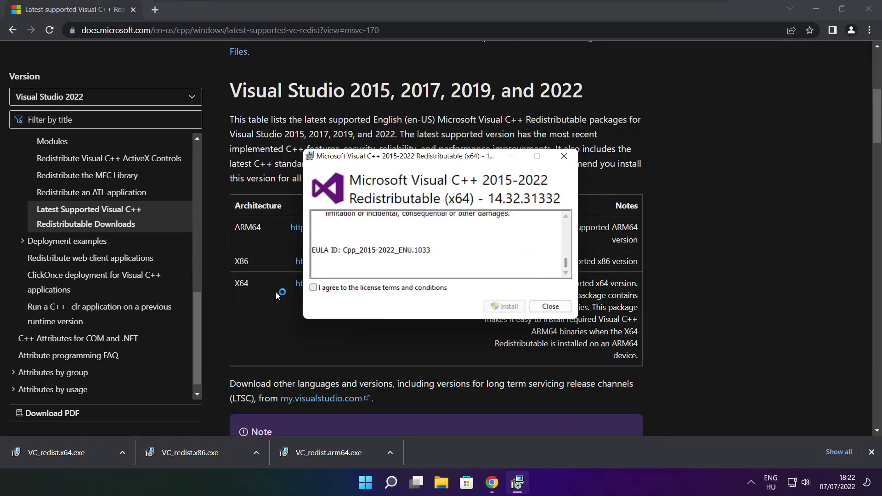
{"action": "left_click", "coordinate": [315, 288]}
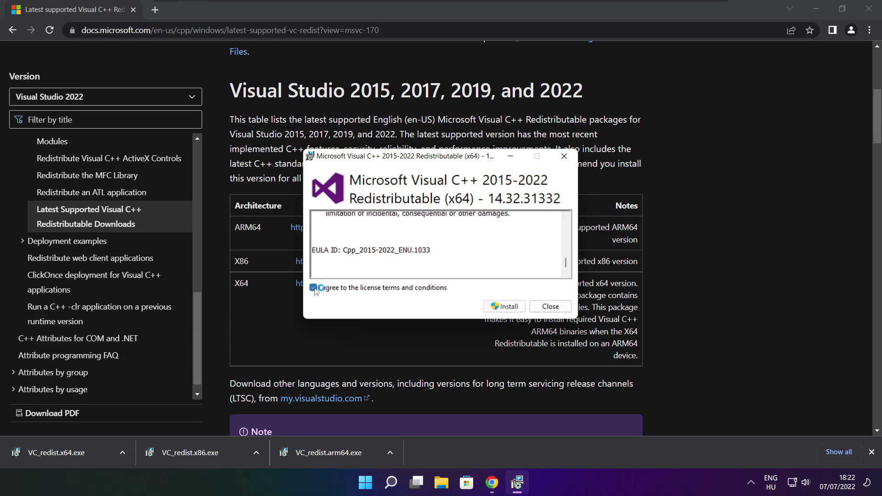
{"action": "left_click", "coordinate": [507, 308]}
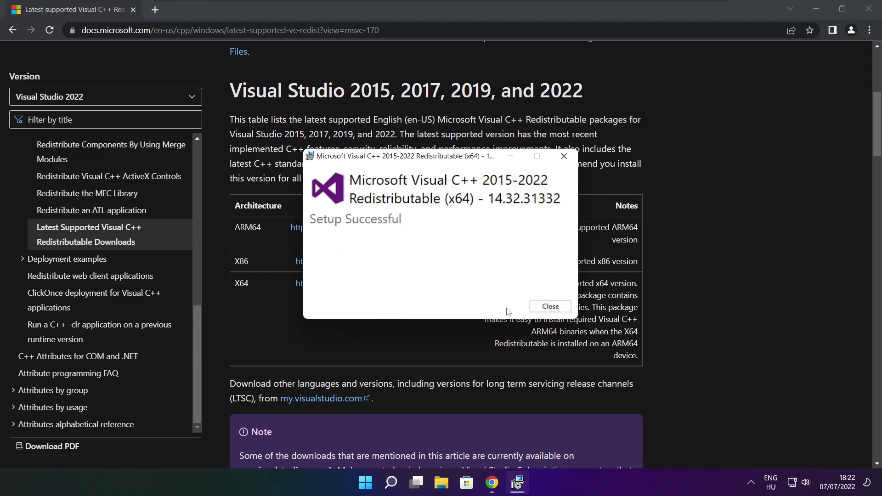
{"action": "left_click", "coordinate": [551, 307]}
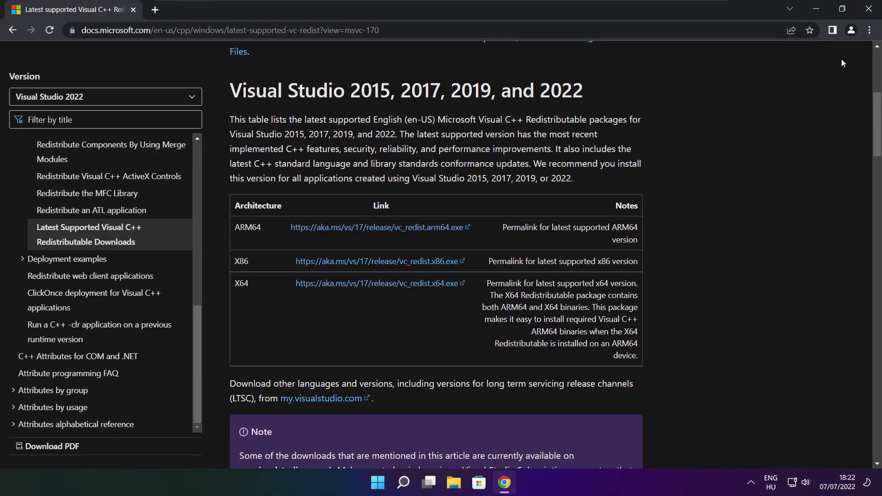
- Close Chrome and choose Restart from the Start menu's power options
{"action": "left_click", "coordinate": [869, 10]}
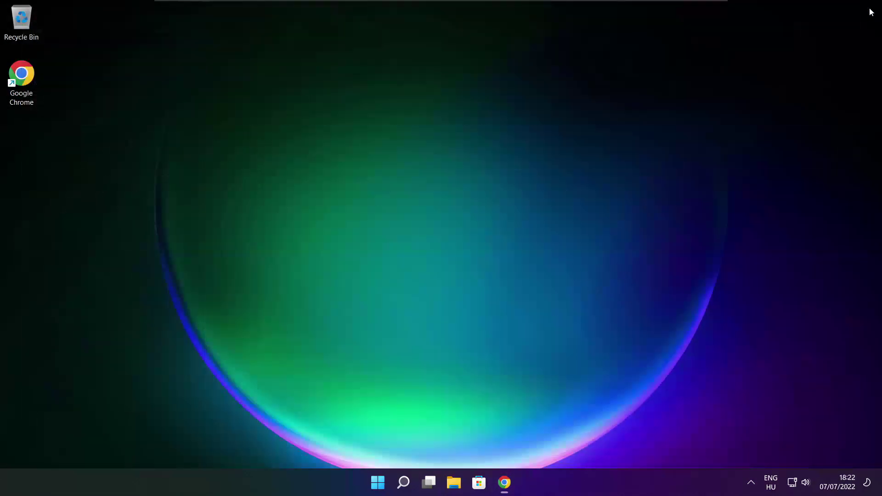
{"action": "left_click", "coordinate": [375, 488]}
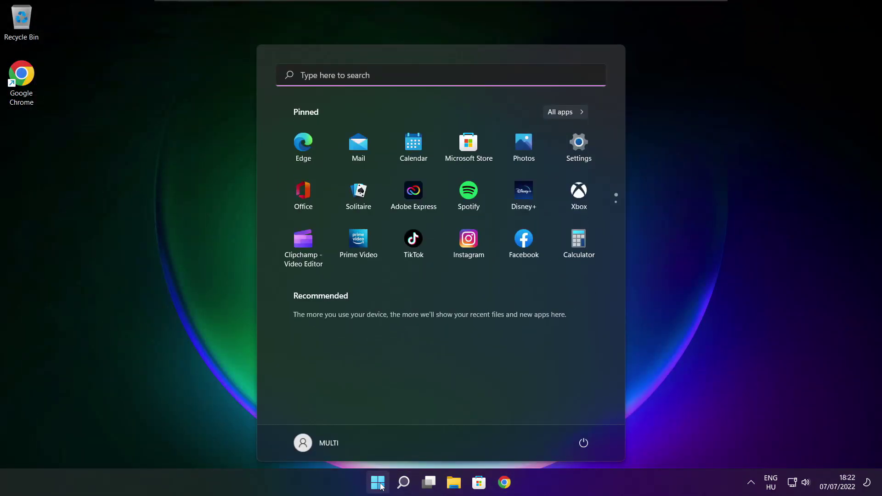
{"action": "left_click", "coordinate": [583, 446]}
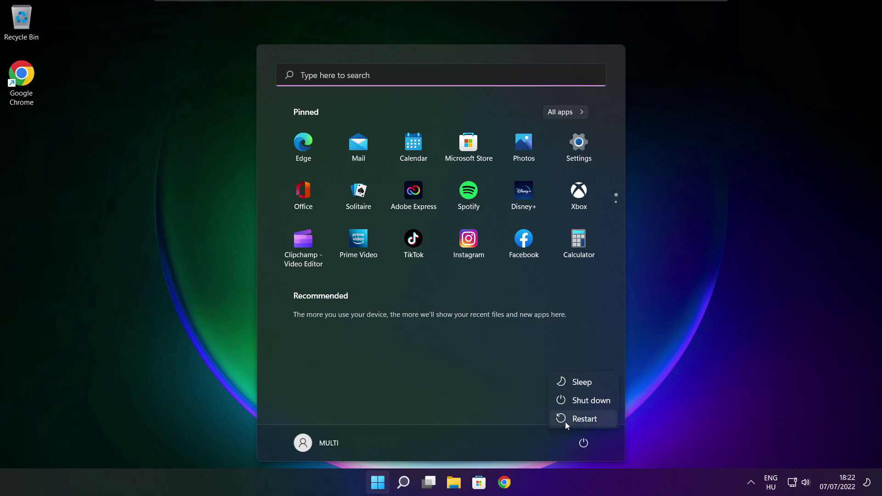
{"action": "left_click", "coordinate": [591, 421]}
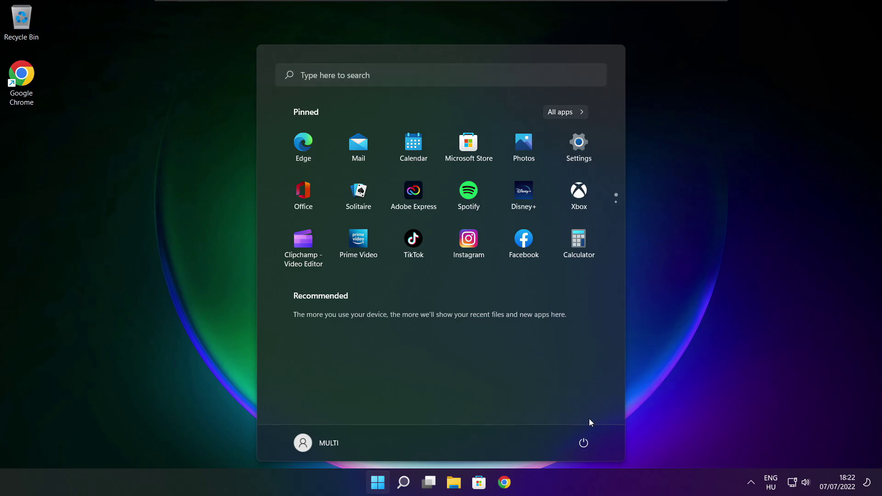